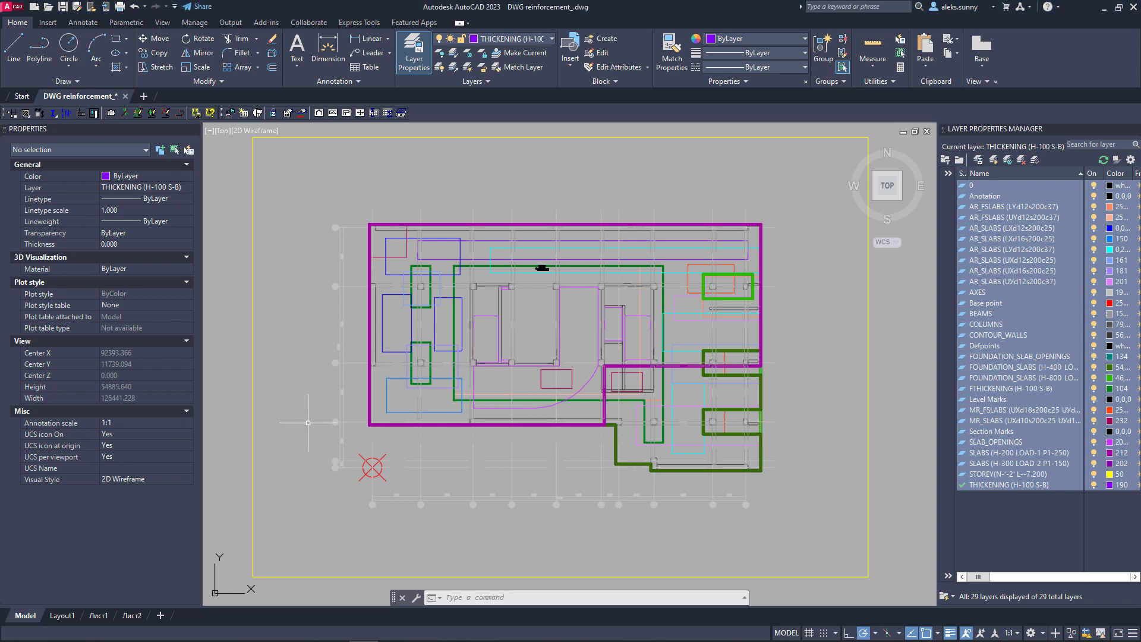
Inspect the properties of the outer yellow storey outline and of the red base point marker
{"action": "left_click", "coordinate": [279, 392]}
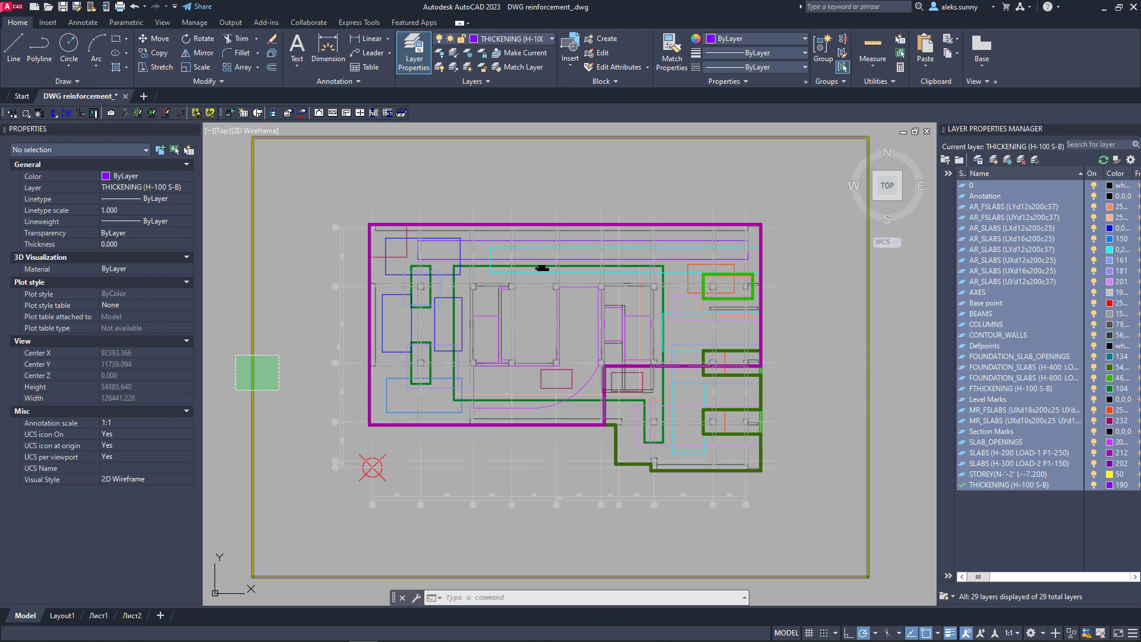
{"action": "left_click", "coordinate": [235, 355]}
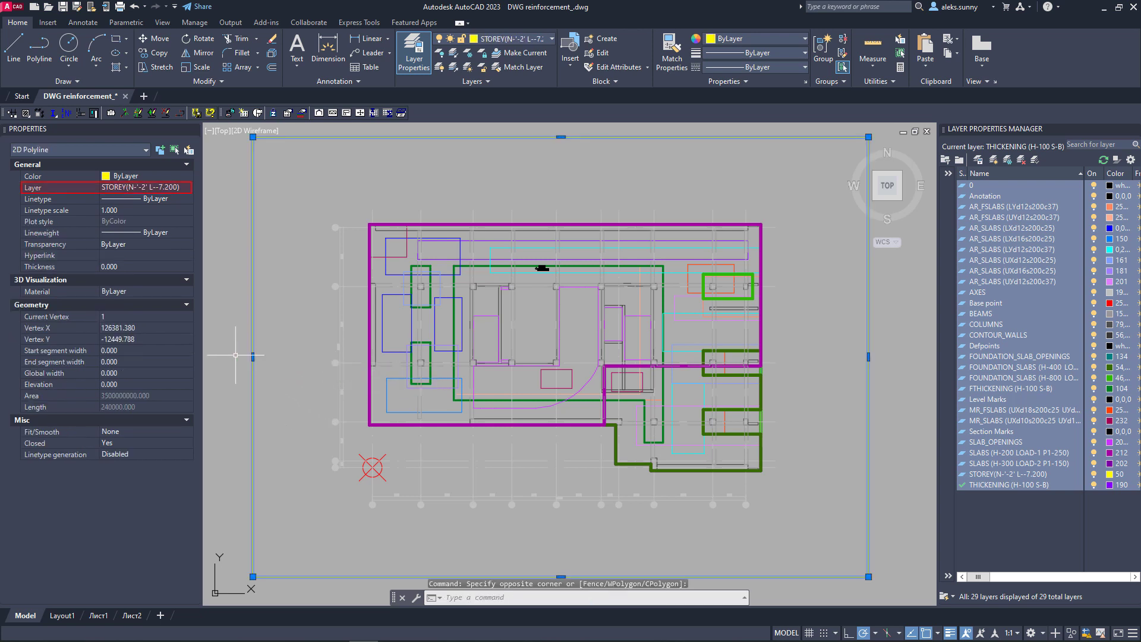
{"action": "key", "text": "Escape"}
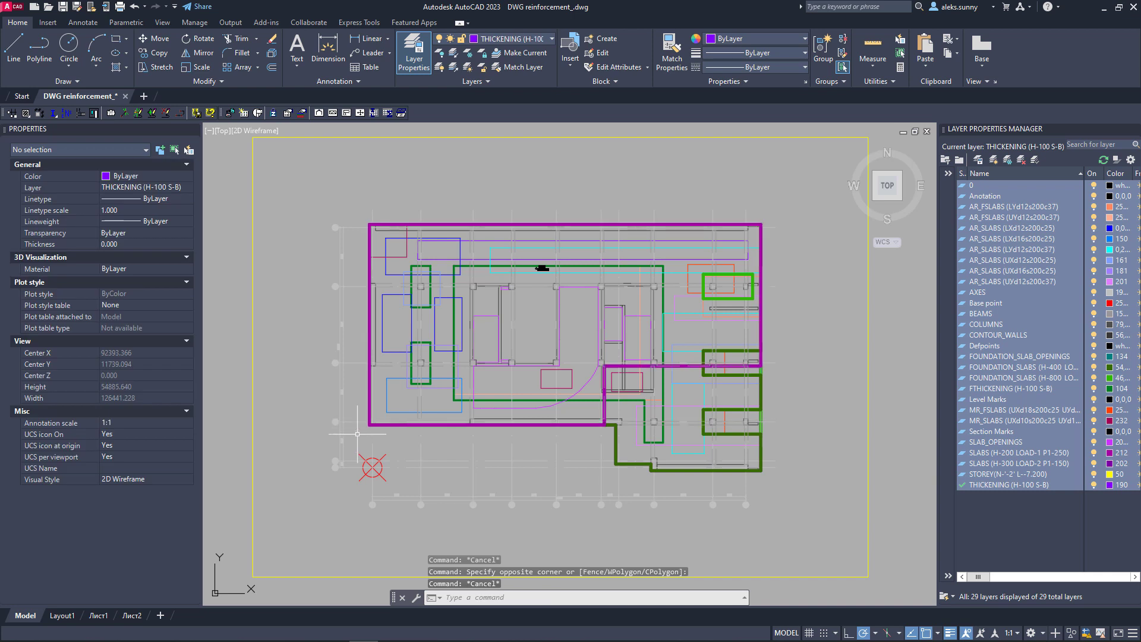
{"action": "left_click", "coordinate": [355, 442]}
{"action": "left_click", "coordinate": [388, 484]}
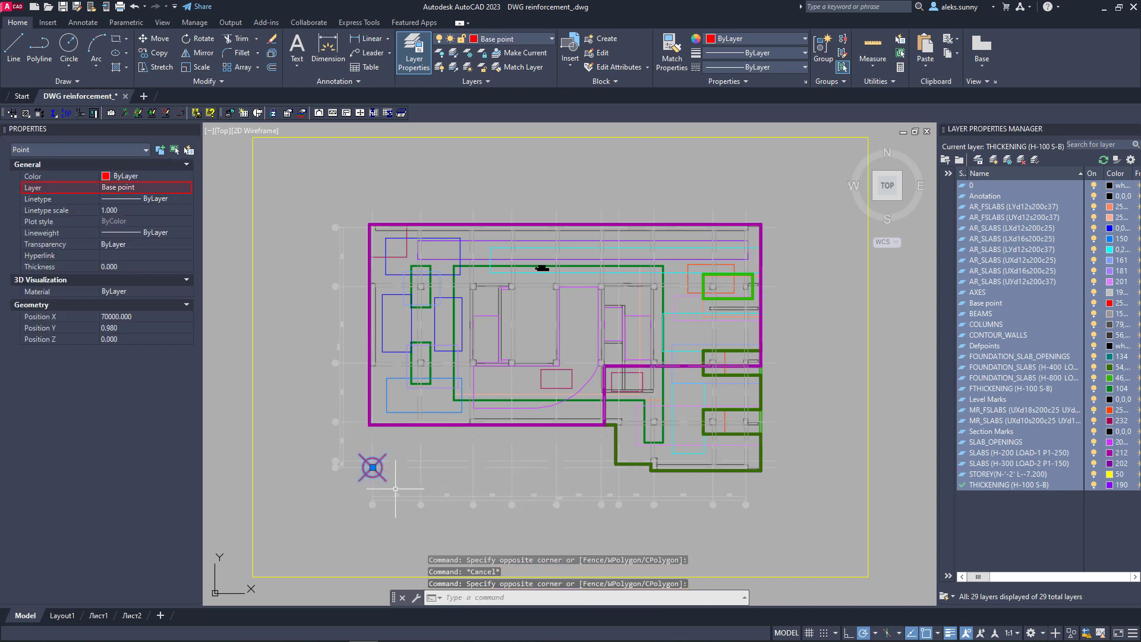
{"action": "key", "text": "Escape"}
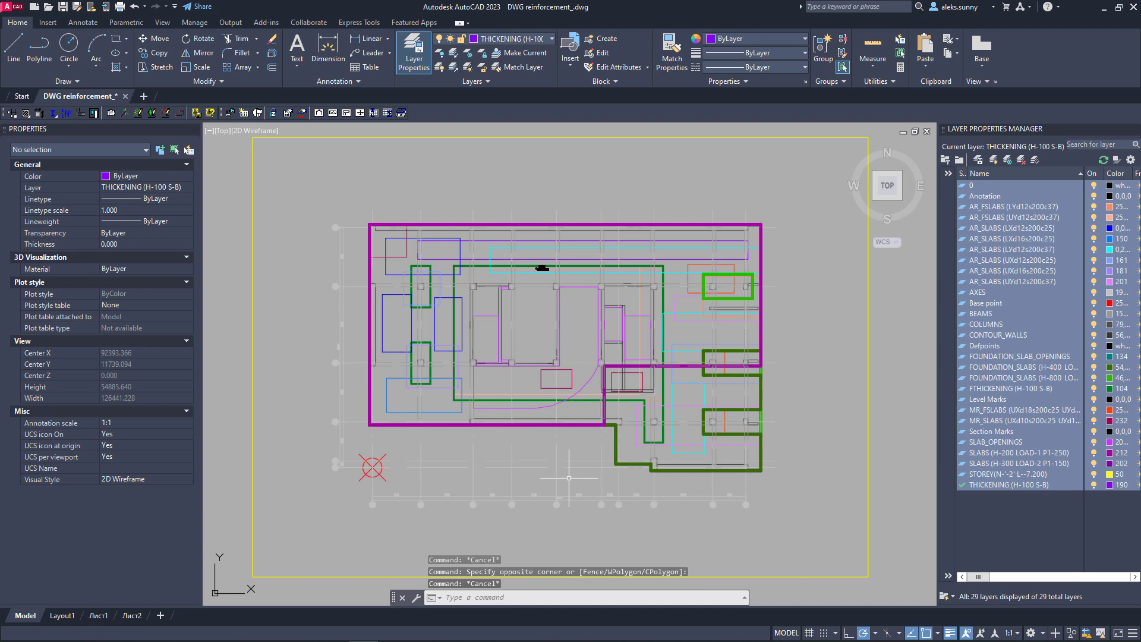
Turn off every layer except AXES, Base point, BEAMS, COLUMNS and CONTOUR_WALLS
{"action": "left_click", "coordinate": [1043, 518]}
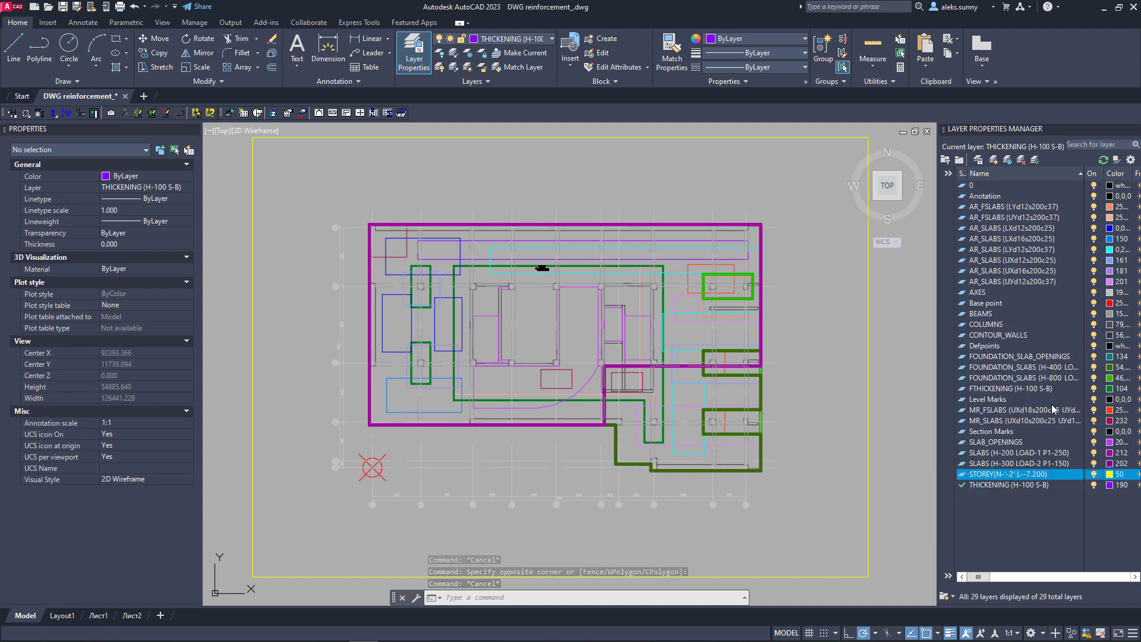
{"action": "key", "text": "Home"}
{"action": "left_click", "coordinate": [1030, 484], "text": "shift"}
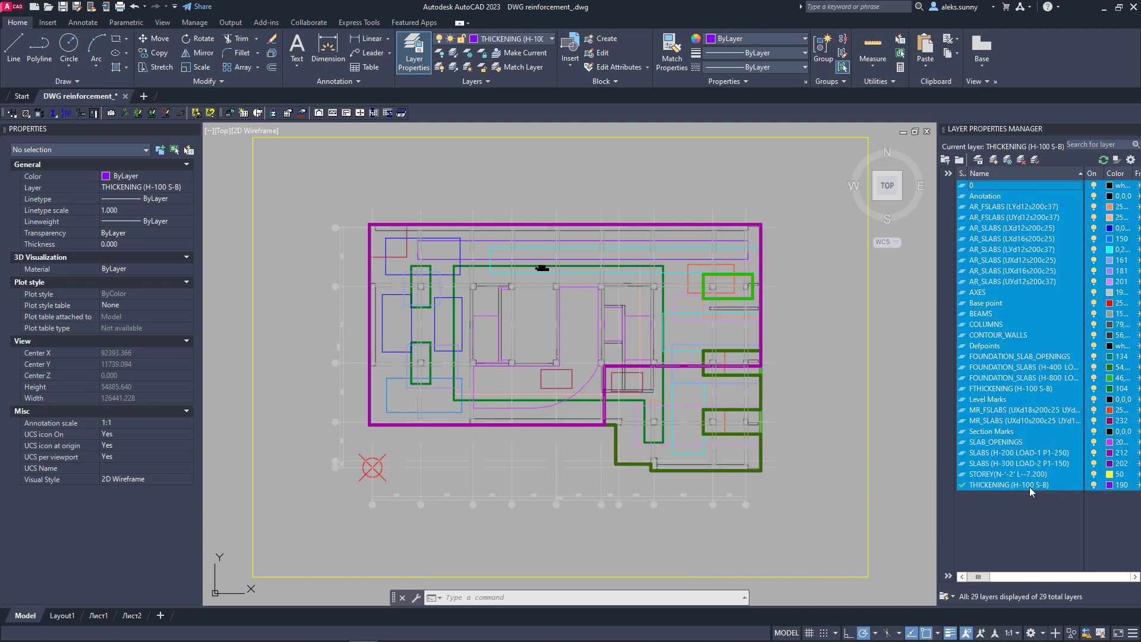
{"action": "left_click", "coordinate": [971, 293], "text": "ctrl"}
{"action": "left_click", "coordinate": [974, 304], "text": "ctrl"}
{"action": "left_click", "coordinate": [977, 315], "text": "ctrl"}
{"action": "left_click", "coordinate": [980, 325], "text": "ctrl"}
{"action": "left_click", "coordinate": [982, 336], "text": "ctrl"}
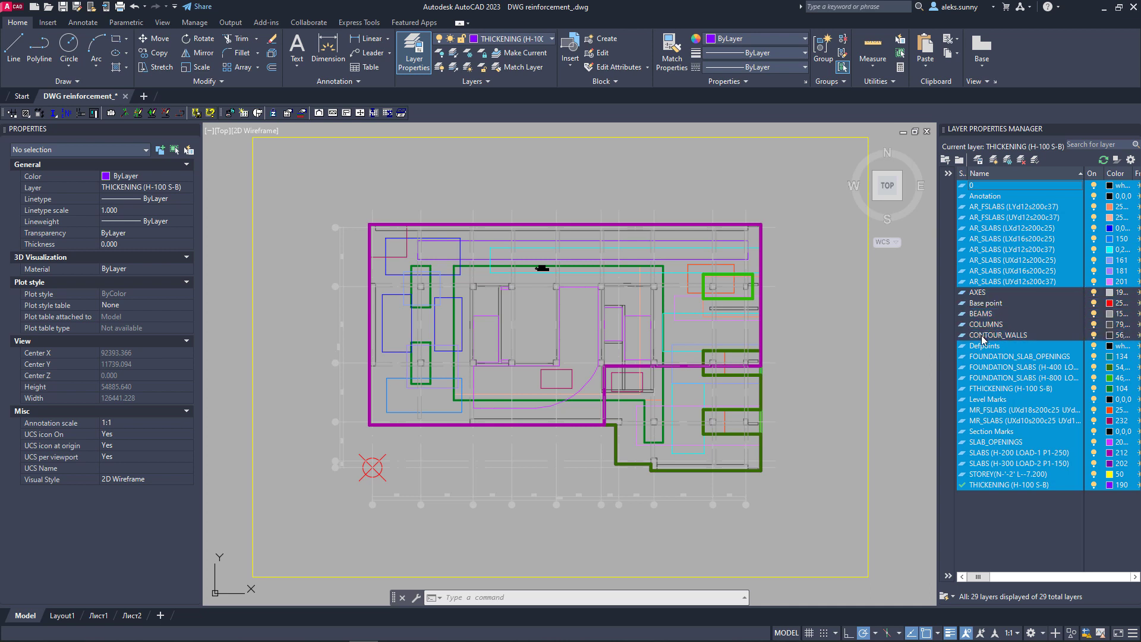
{"action": "left_click", "coordinate": [1094, 484]}
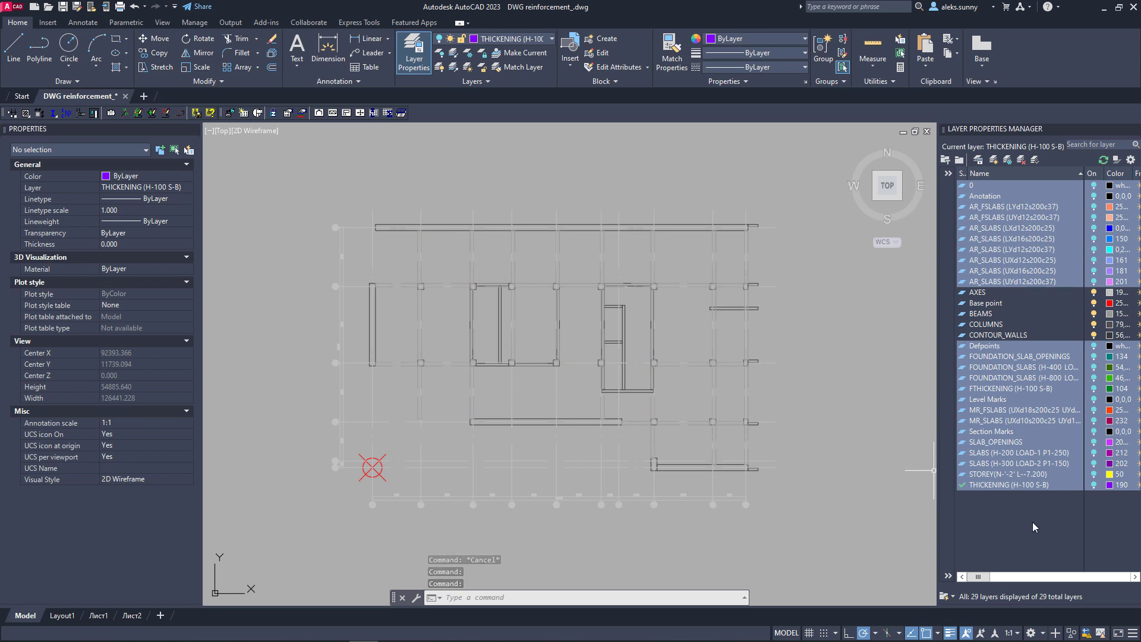
Turn on both FOUNDATION_SLABS layers (H-400 and H-800), FOUNDATION_SLAB_OPENINGS and FTHICKENING (H-100 S-B)
{"action": "left_click", "coordinate": [991, 368]}
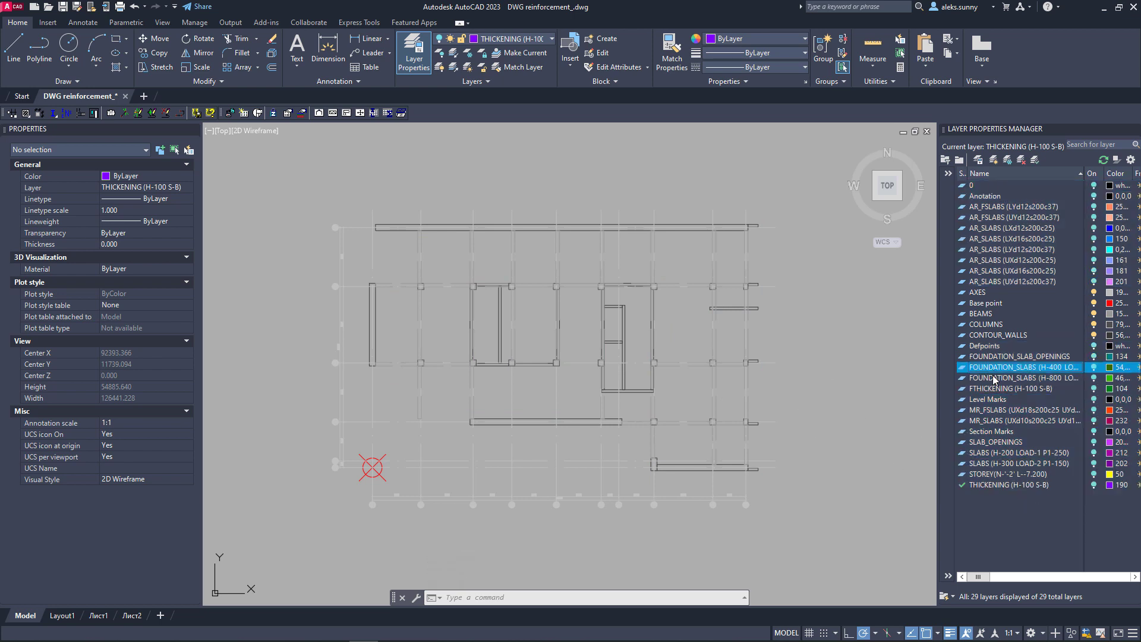
{"action": "left_click", "coordinate": [1094, 367]}
{"action": "left_click", "coordinate": [1094, 378]}
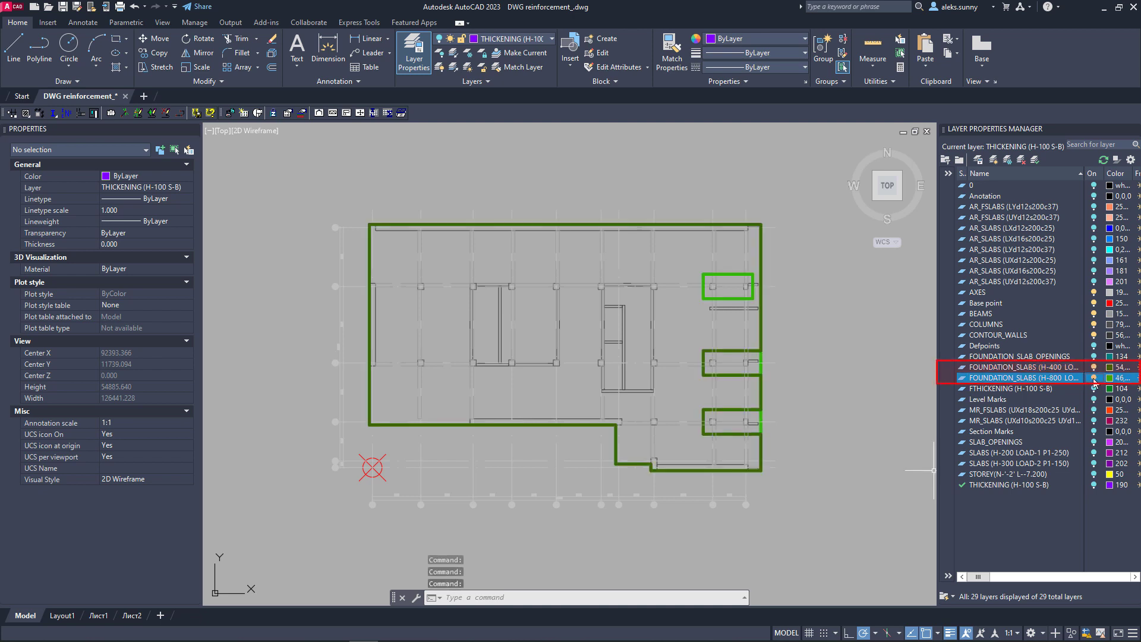
{"action": "left_click", "coordinate": [1021, 356]}
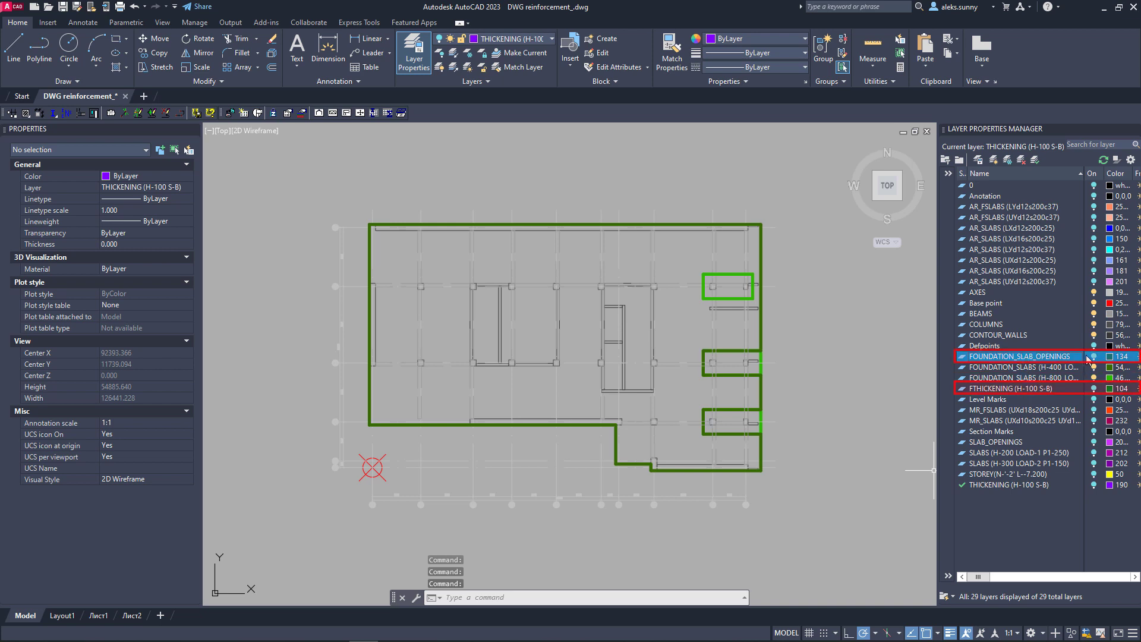
{"action": "left_click", "coordinate": [1051, 389], "text": "ctrl"}
{"action": "left_click", "coordinate": [1093, 389]}
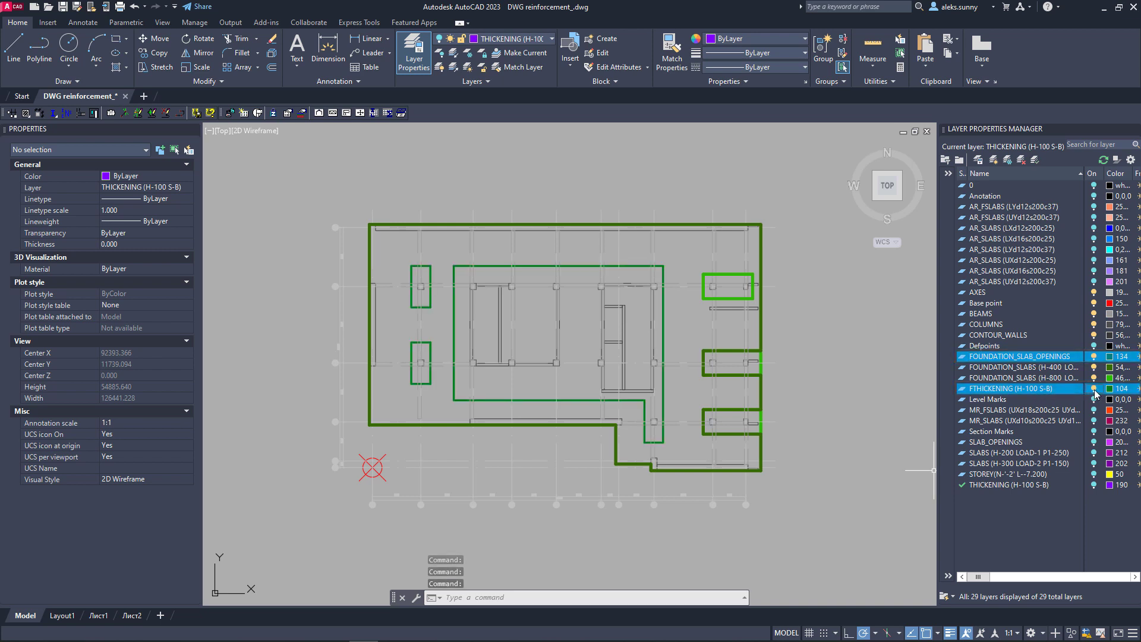
Turn on the foundation slab reinforcement layers: MR_FSLABS, AR_FSLABS (LYd12s200c37) and AR_FSLABS (UYd12s200c37)
{"action": "left_click", "coordinate": [1031, 411]}
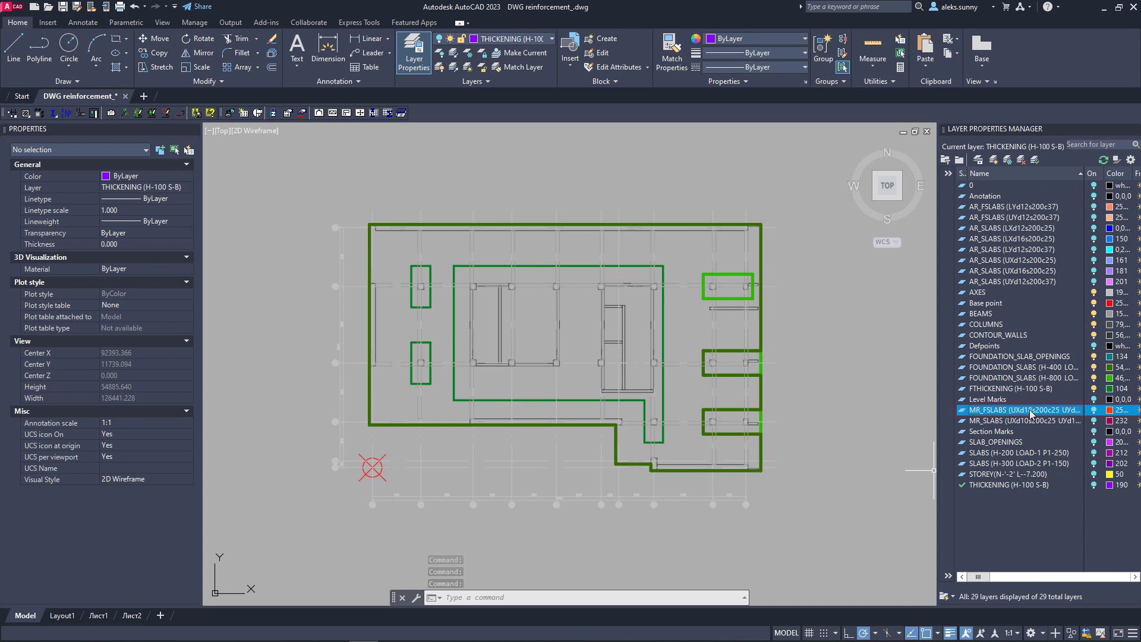
{"action": "left_click", "coordinate": [1095, 411]}
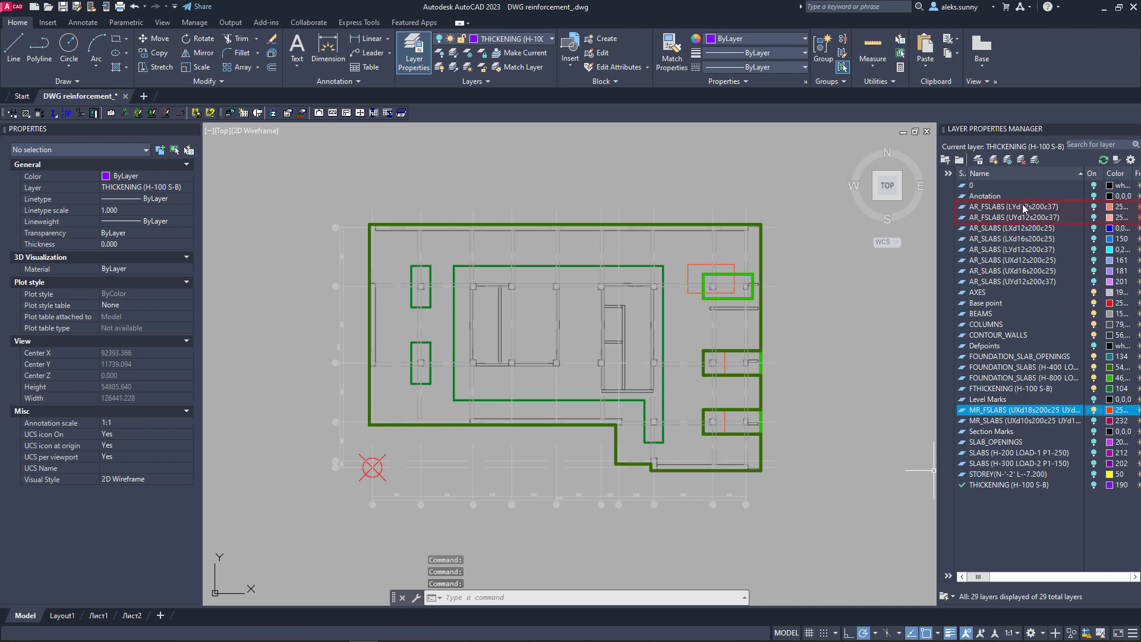
{"action": "left_click", "coordinate": [1095, 208]}
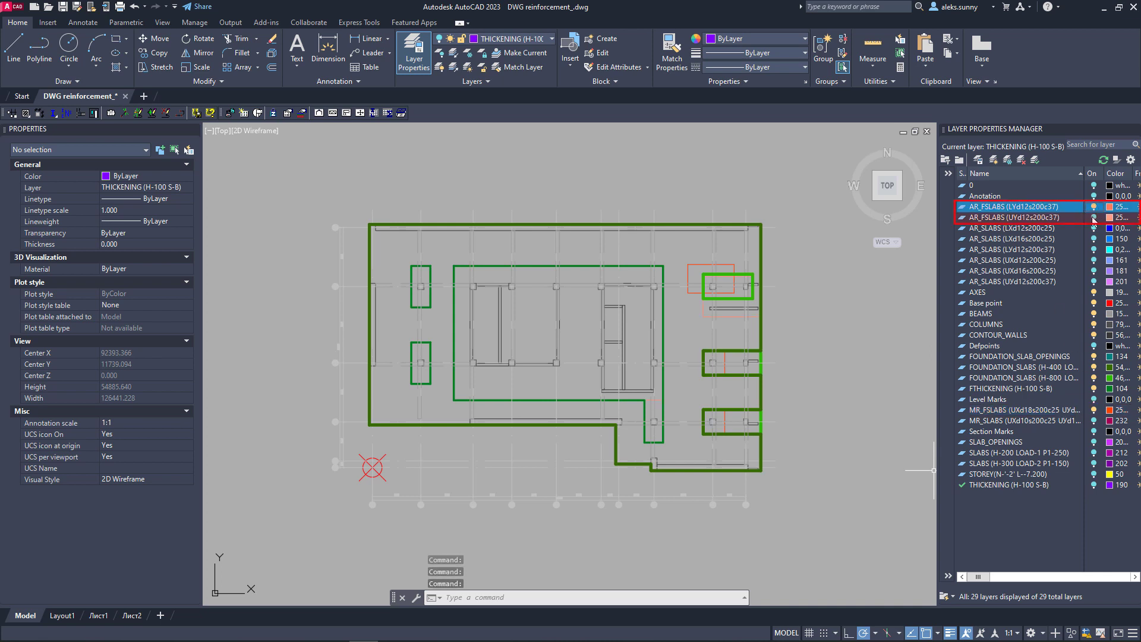
{"action": "left_click", "coordinate": [1093, 217]}
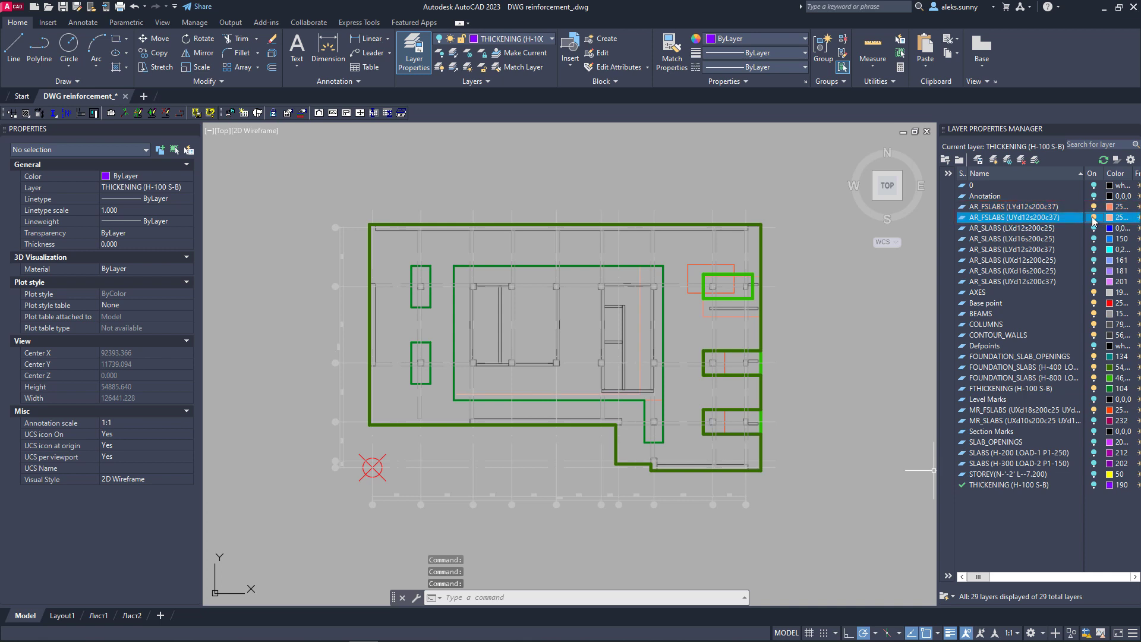
Turn off all foundation layers together: both AR_FSLABS, MR_FSLABS, both FOUNDATION_SLABS, FOUNDATION_SLAB_OPENINGS and FTHICKENING
{"action": "left_click", "coordinate": [1010, 207], "text": "ctrl"}
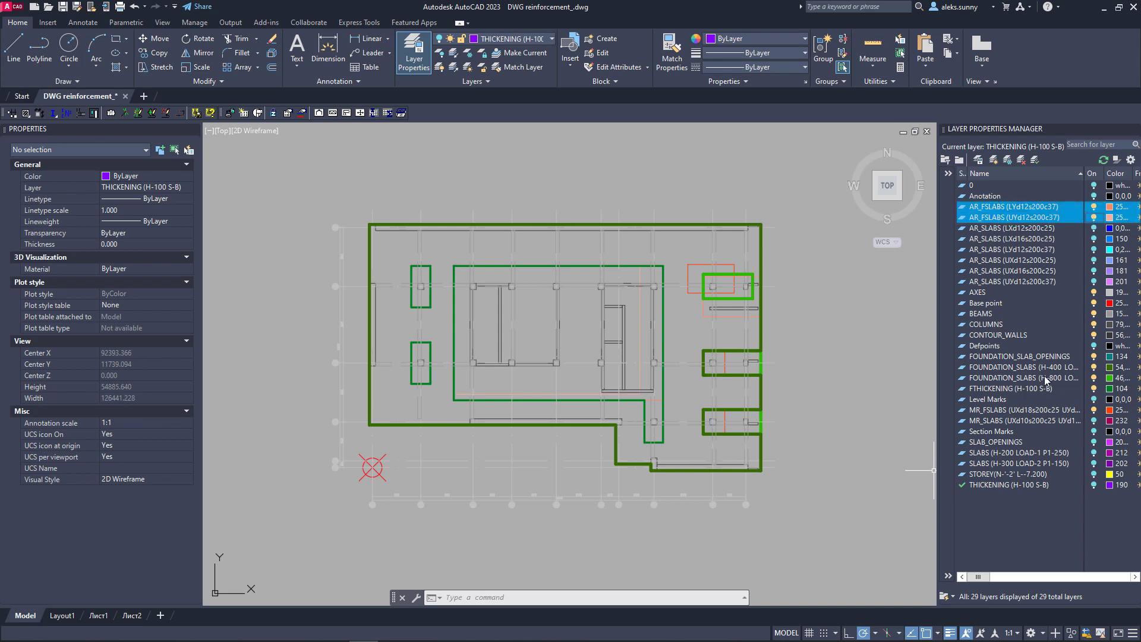
{"action": "left_click", "coordinate": [1005, 386], "text": "ctrl"}
{"action": "left_click", "coordinate": [1000, 377], "text": "ctrl"}
{"action": "left_click", "coordinate": [1002, 367], "text": "ctrl"}
{"action": "left_click", "coordinate": [1003, 357], "text": "ctrl"}
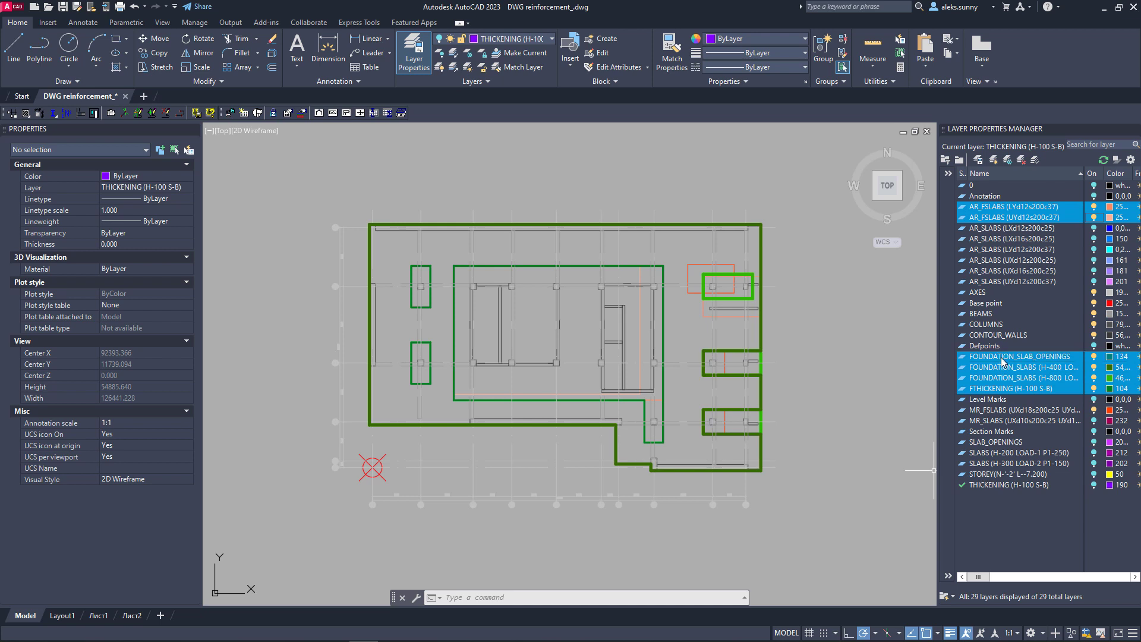
{"action": "left_click", "coordinate": [1023, 410], "text": "ctrl"}
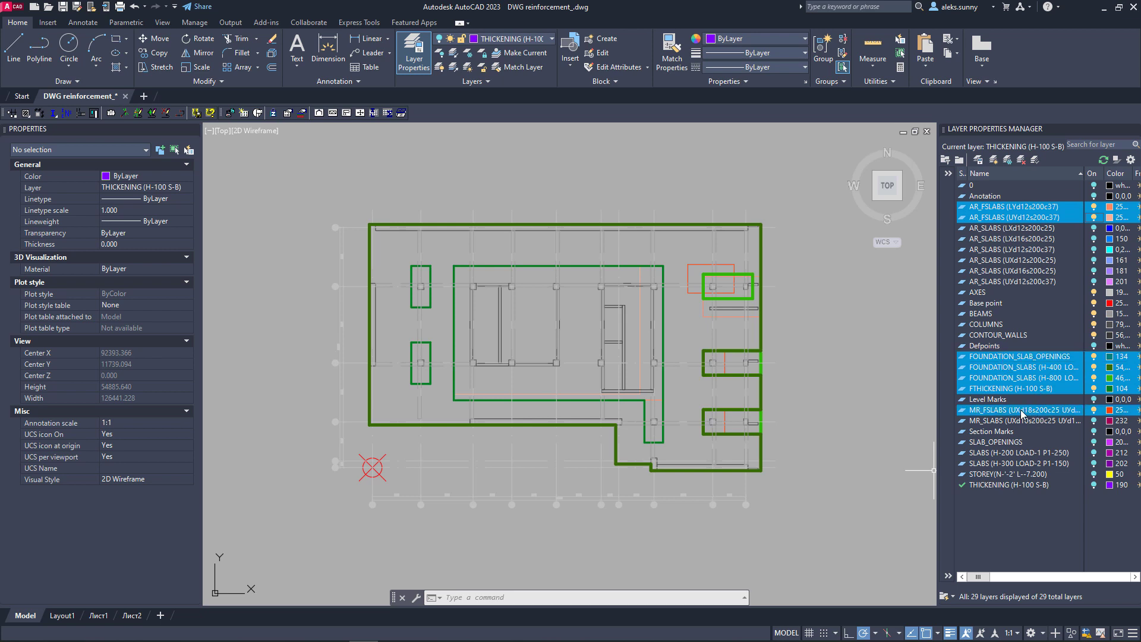
{"action": "left_click", "coordinate": [1094, 411]}
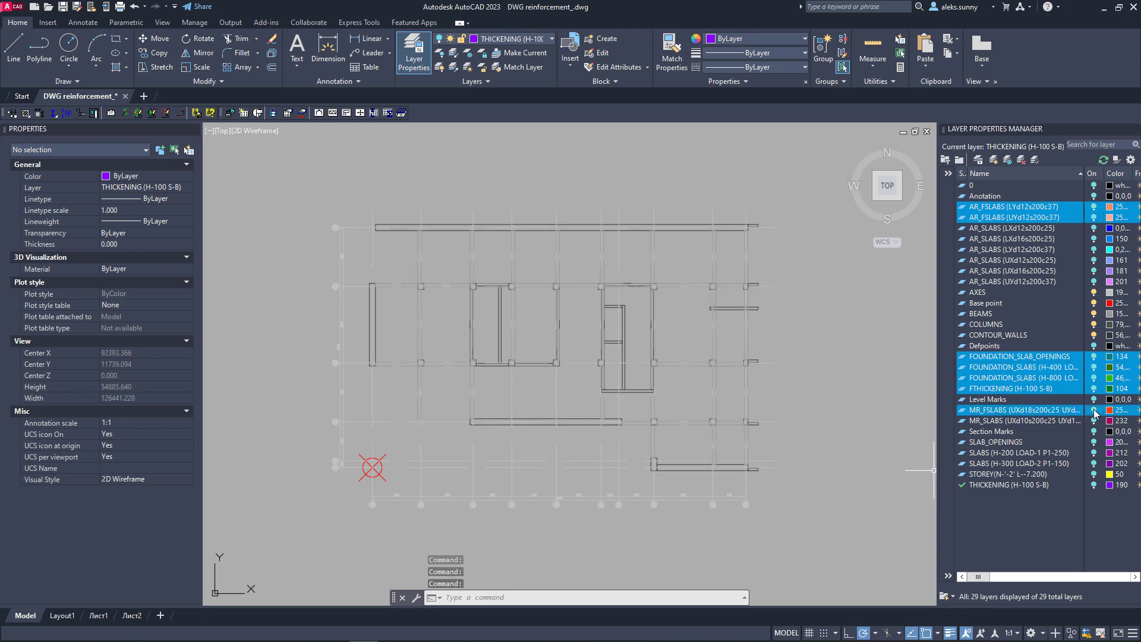
Turn on the floor slab layers SLABS (H-200 LOAD-1 P1-250), SLABS (H-300 LOAD-2 P1-150), SLAB_OPENINGS and THICKENING (H-100 S-B)
{"action": "left_click", "coordinate": [1043, 453]}
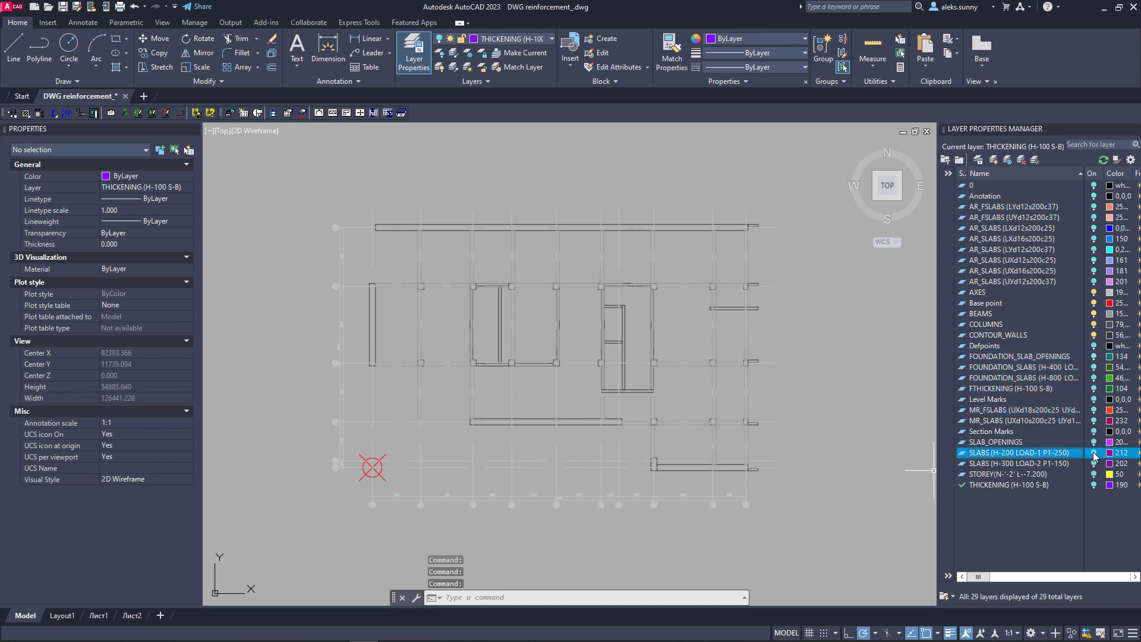
{"action": "left_click", "coordinate": [1094, 452]}
{"action": "left_click", "coordinate": [1094, 463]}
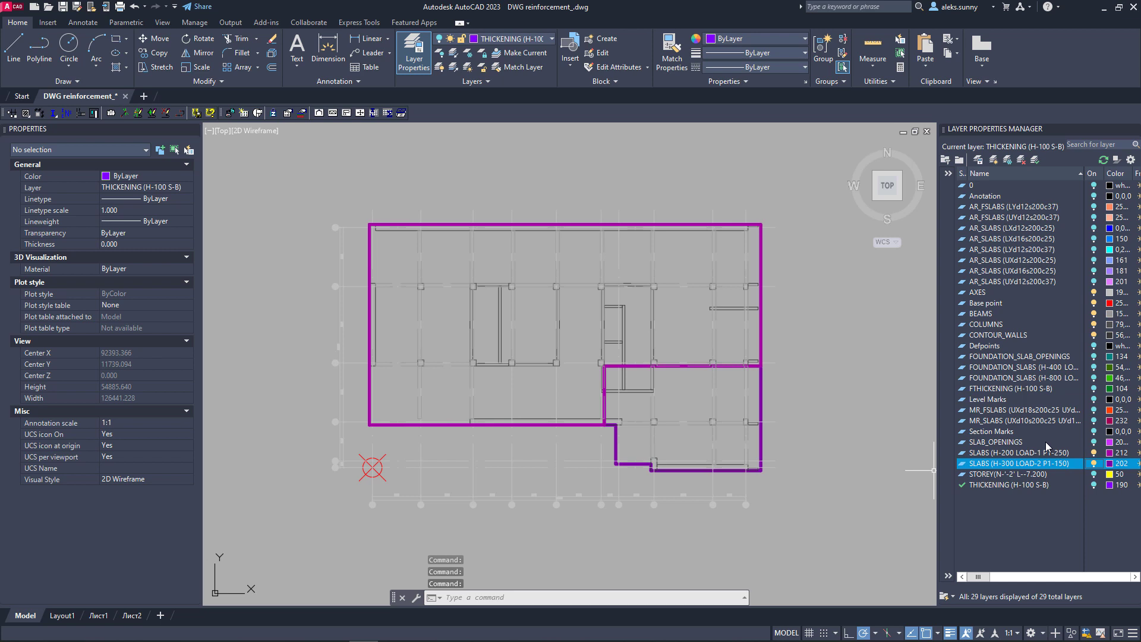
{"action": "left_click", "coordinate": [1094, 442]}
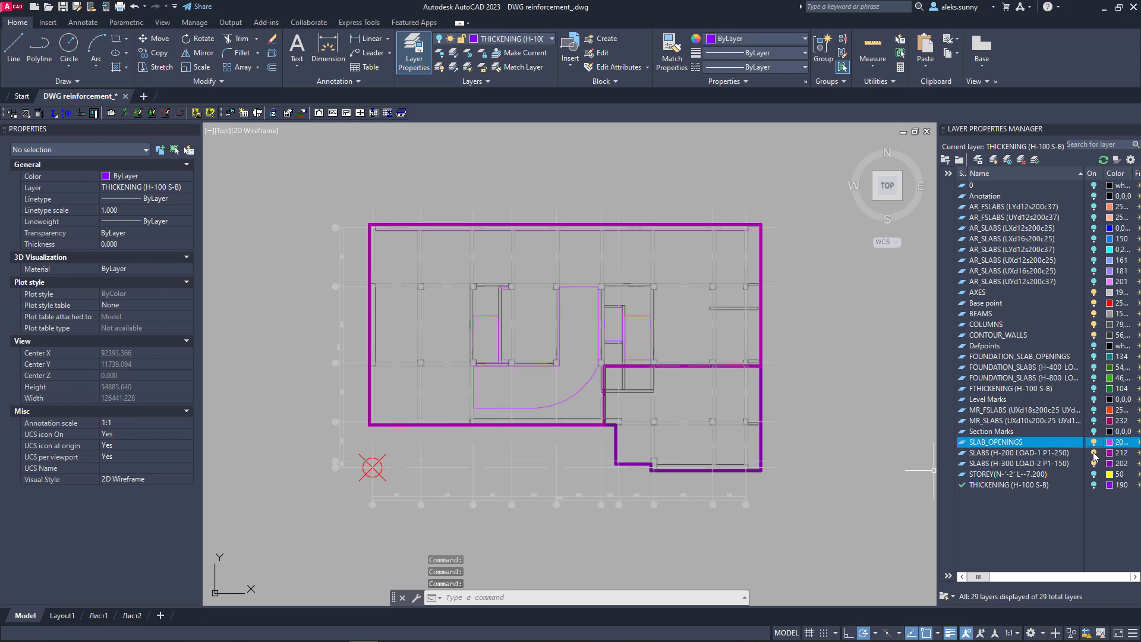
{"action": "left_click", "coordinate": [1094, 485]}
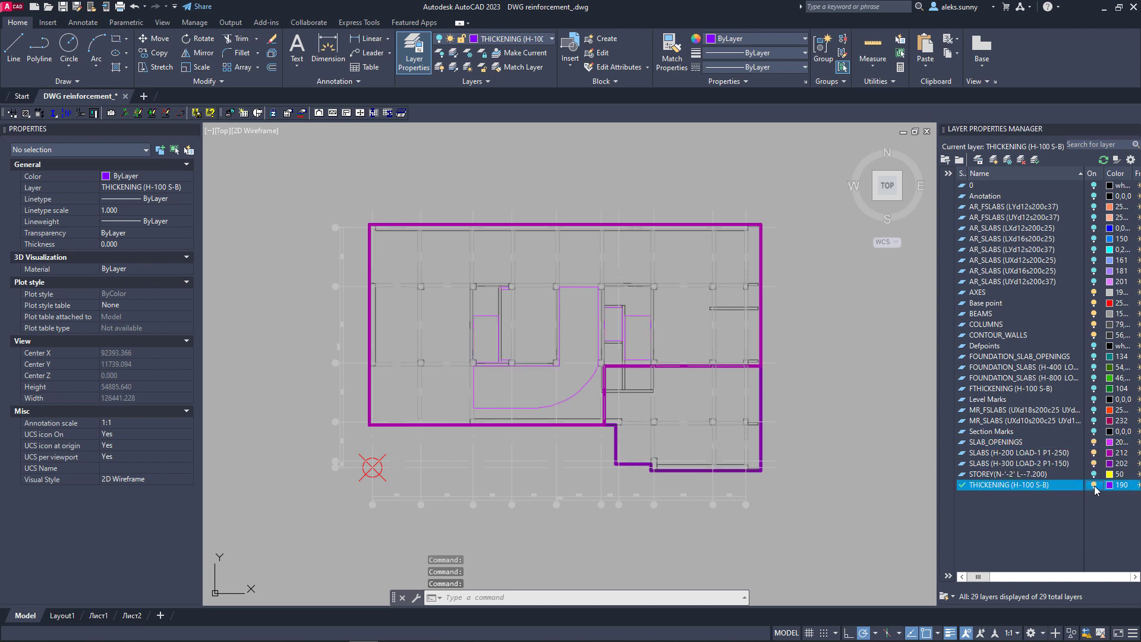
Turn on the floor slab reinforcement layers: MR_SLABS and all six AR_SLABS layers
{"action": "left_click", "coordinate": [1094, 421]}
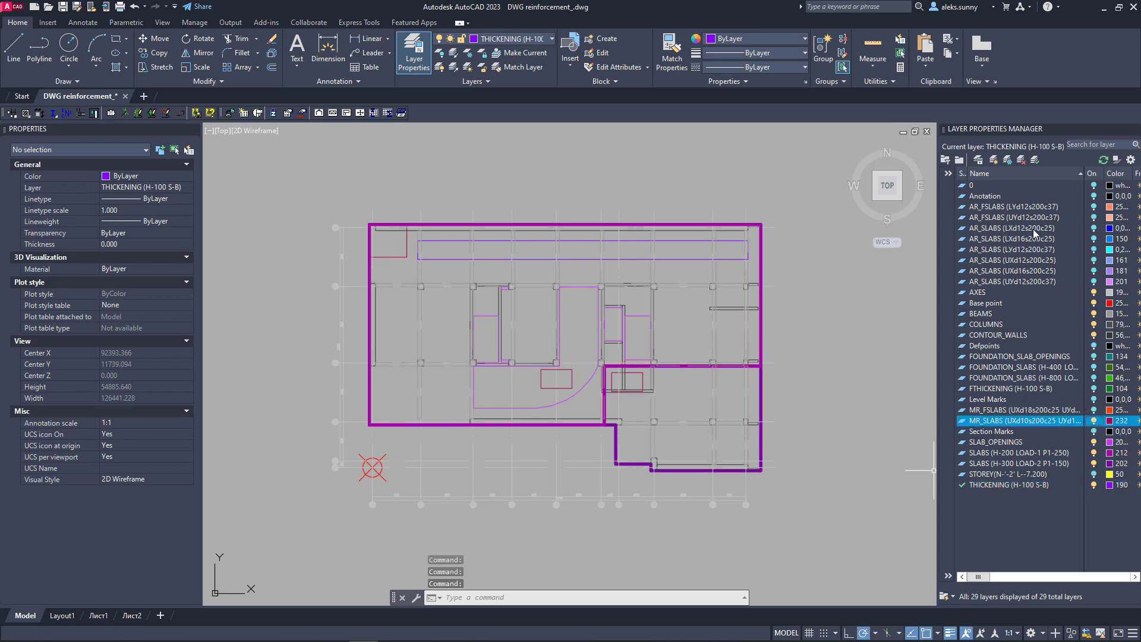
{"action": "left_click", "coordinate": [1094, 228]}
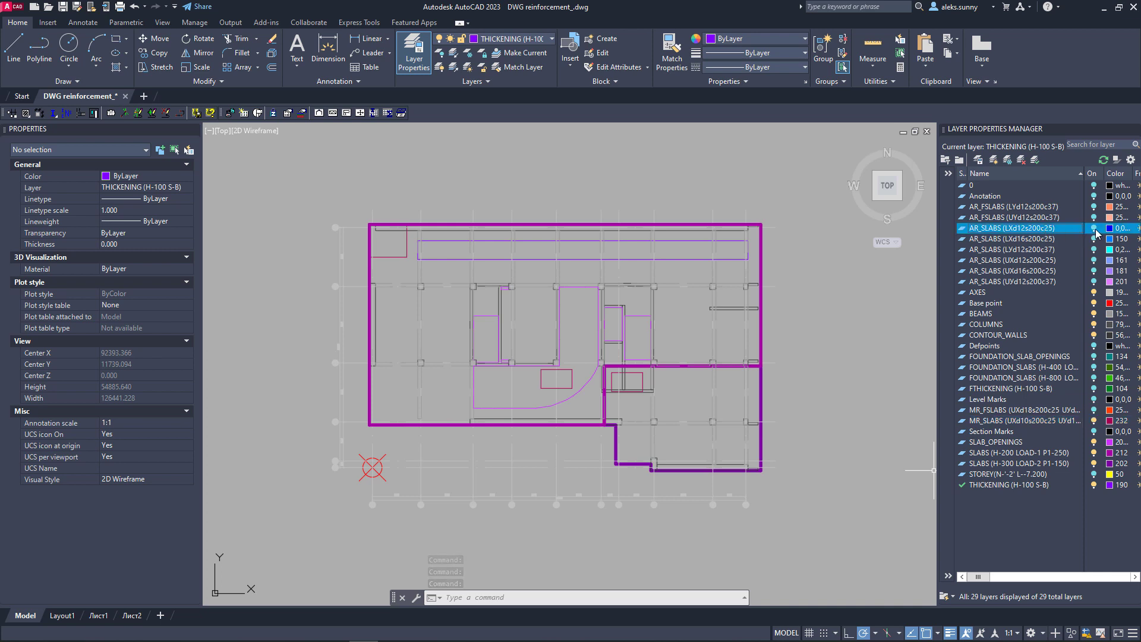
{"action": "left_click", "coordinate": [1094, 239]}
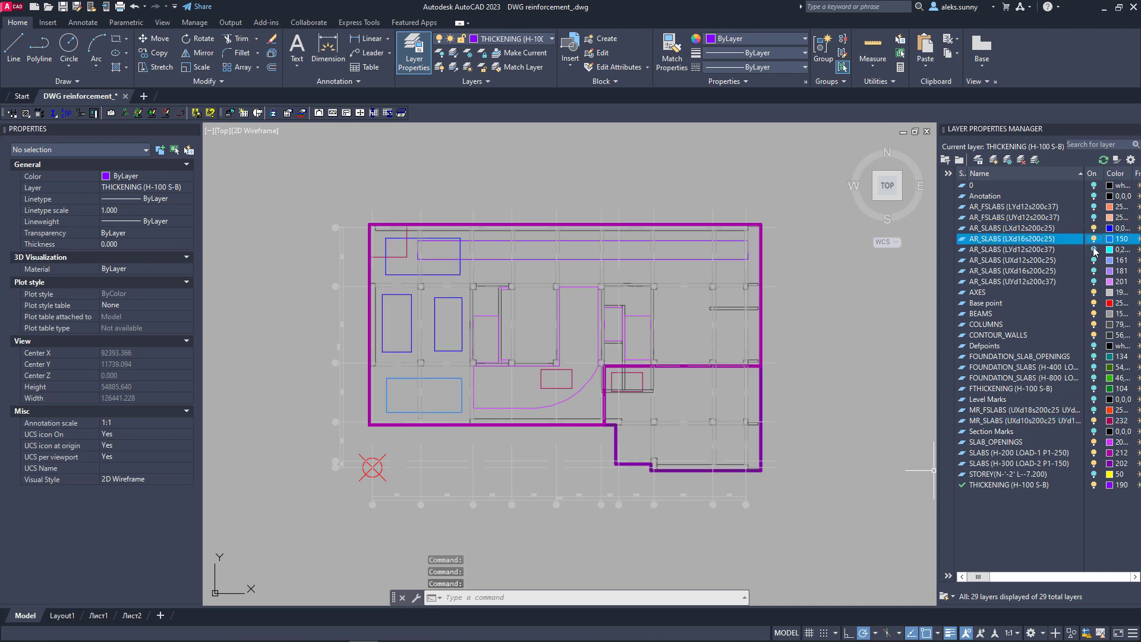
{"action": "left_click", "coordinate": [1094, 250]}
{"action": "left_click", "coordinate": [1094, 261]}
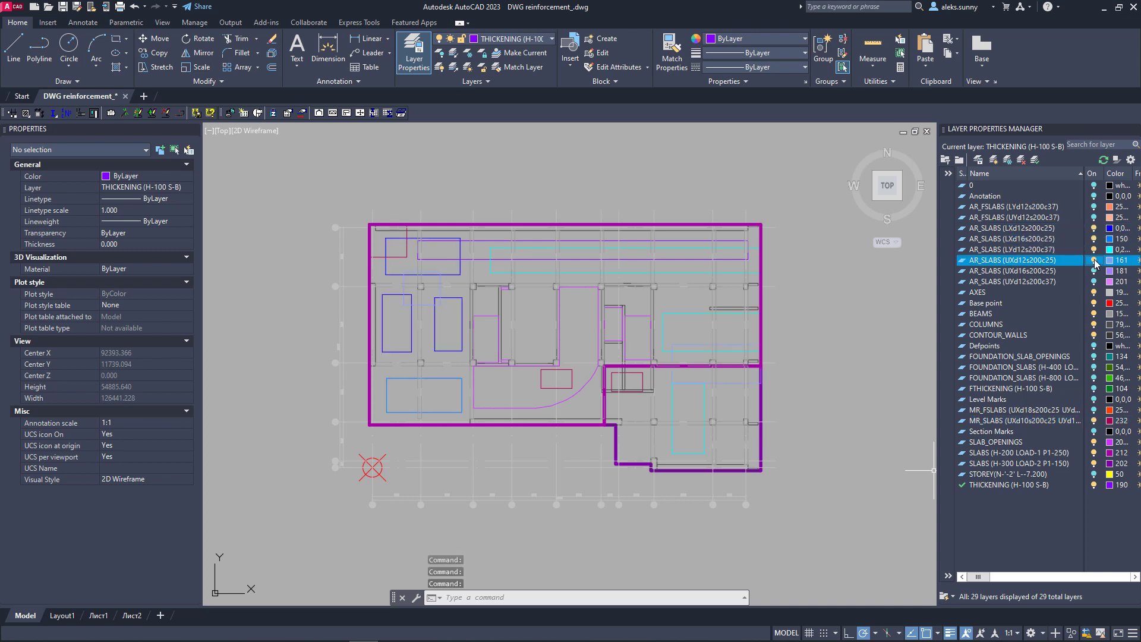
{"action": "left_click", "coordinate": [1094, 271]}
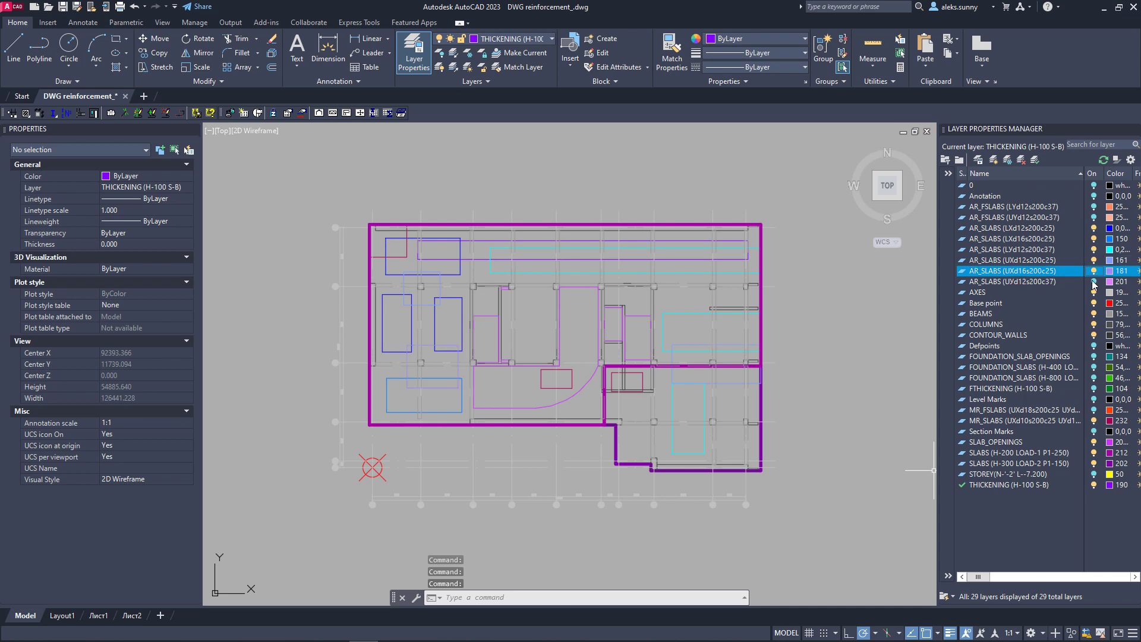
{"action": "left_click", "coordinate": [1094, 282]}
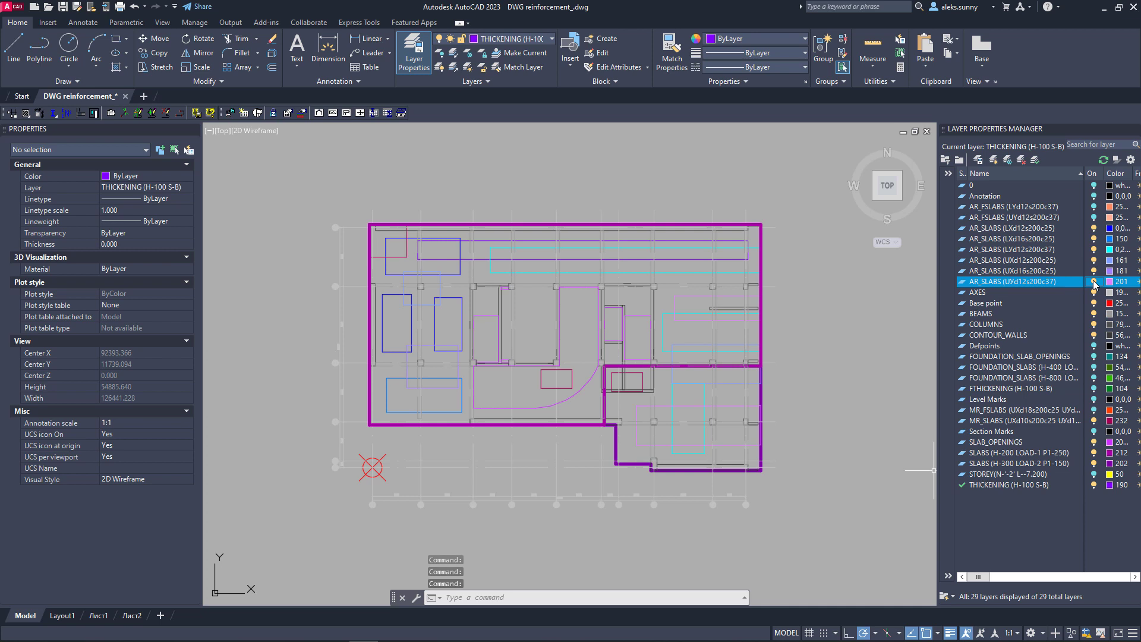
Turn on all layers of the drawing from 0 to THICKENING (H-100 S-B)
{"action": "left_click", "coordinate": [990, 186]}
{"action": "left_click", "coordinate": [1050, 486], "text": "shift"}
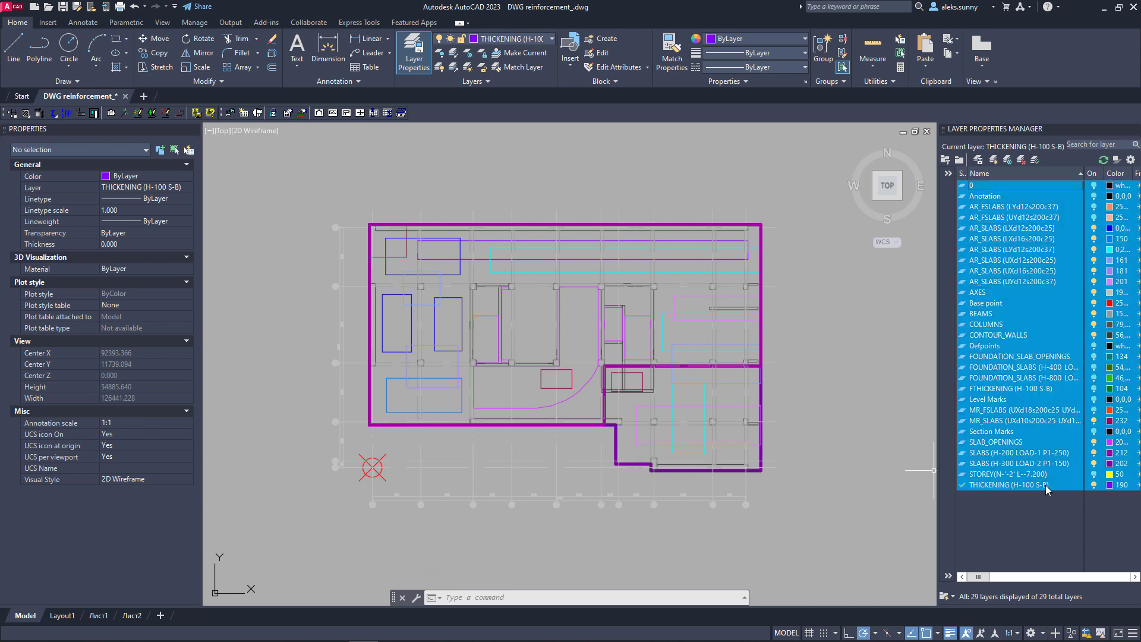
{"action": "left_click", "coordinate": [1094, 475]}
{"action": "left_click", "coordinate": [890, 429]}
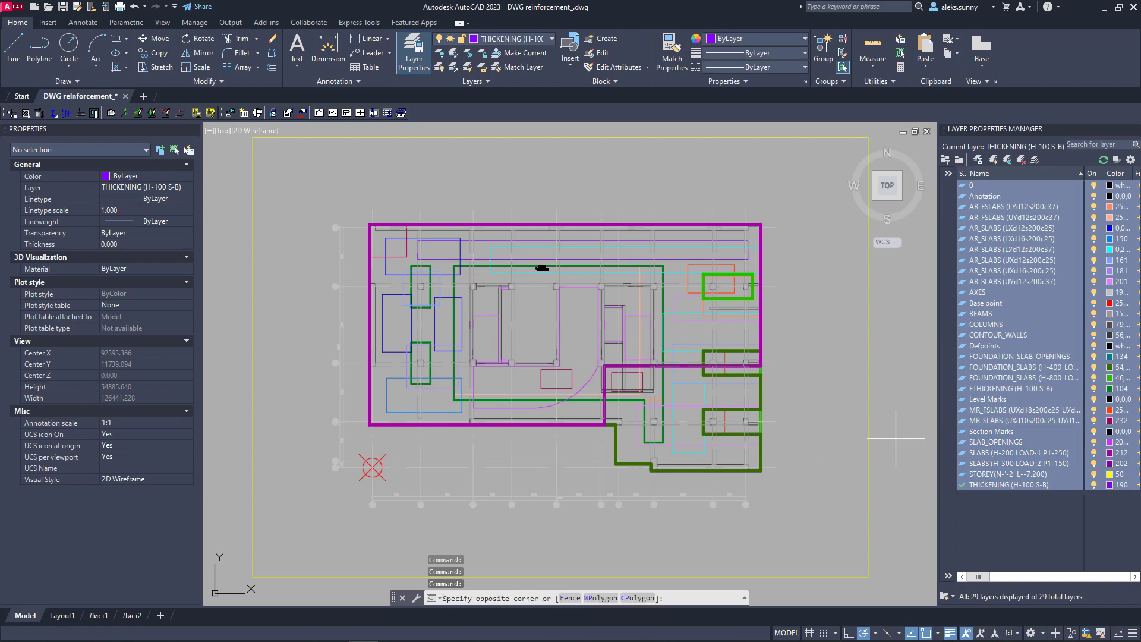
{"action": "key", "text": "Escape"}
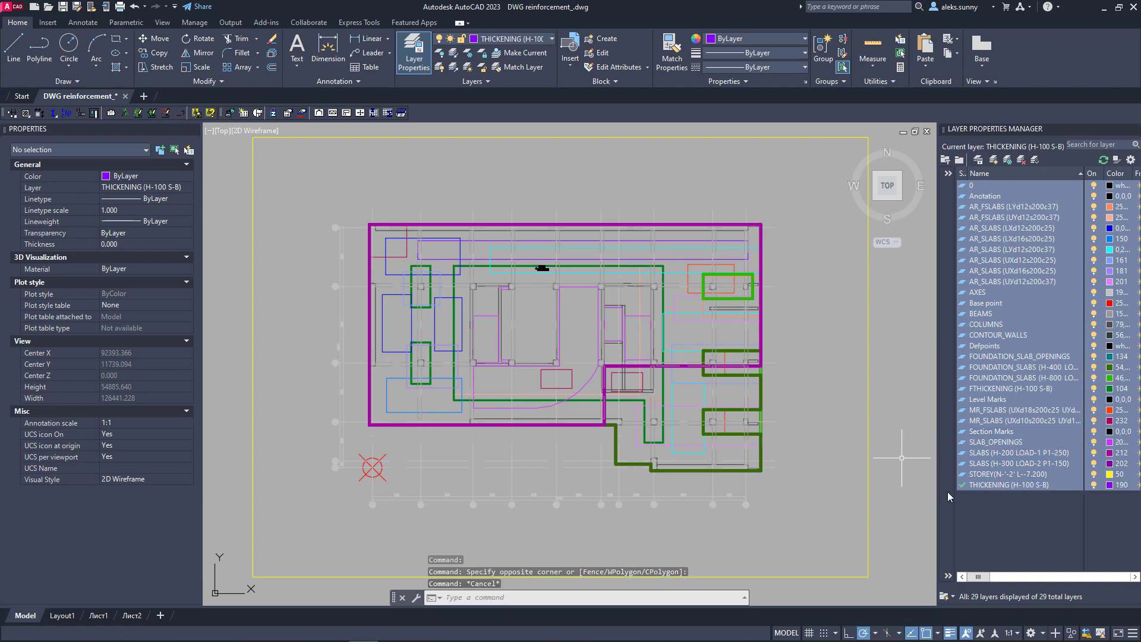
{"action": "left_click", "coordinate": [1028, 534]}
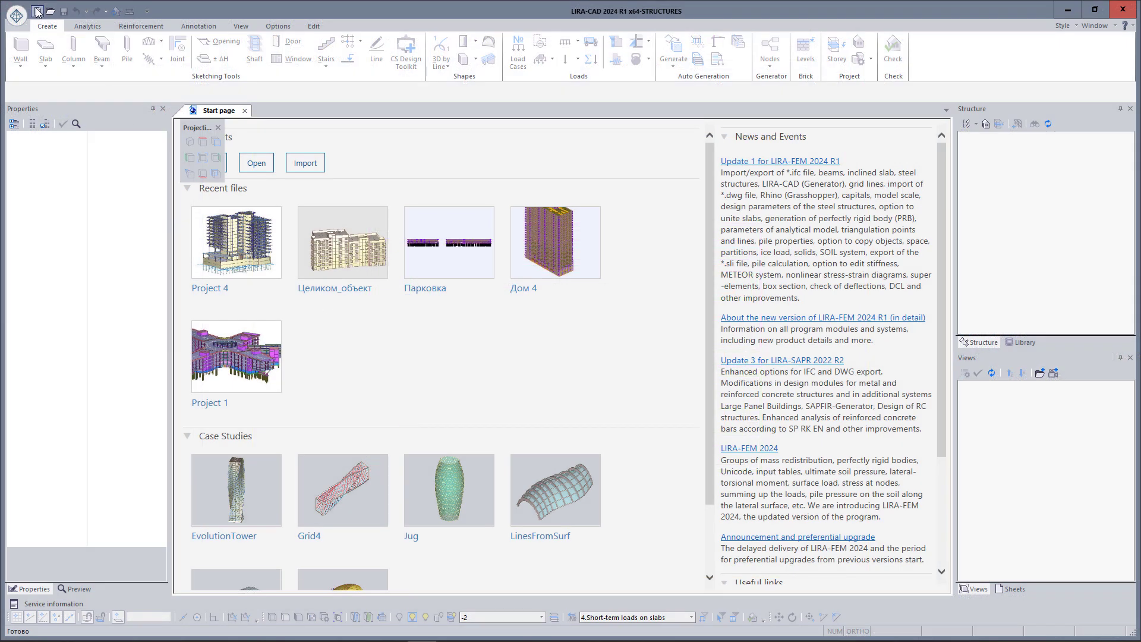
Create a new project, import the reinforcement DWG file as a floor plan and view it from above
{"action": "left_click", "coordinate": [38, 11]}
{"action": "left_click", "coordinate": [18, 20]}
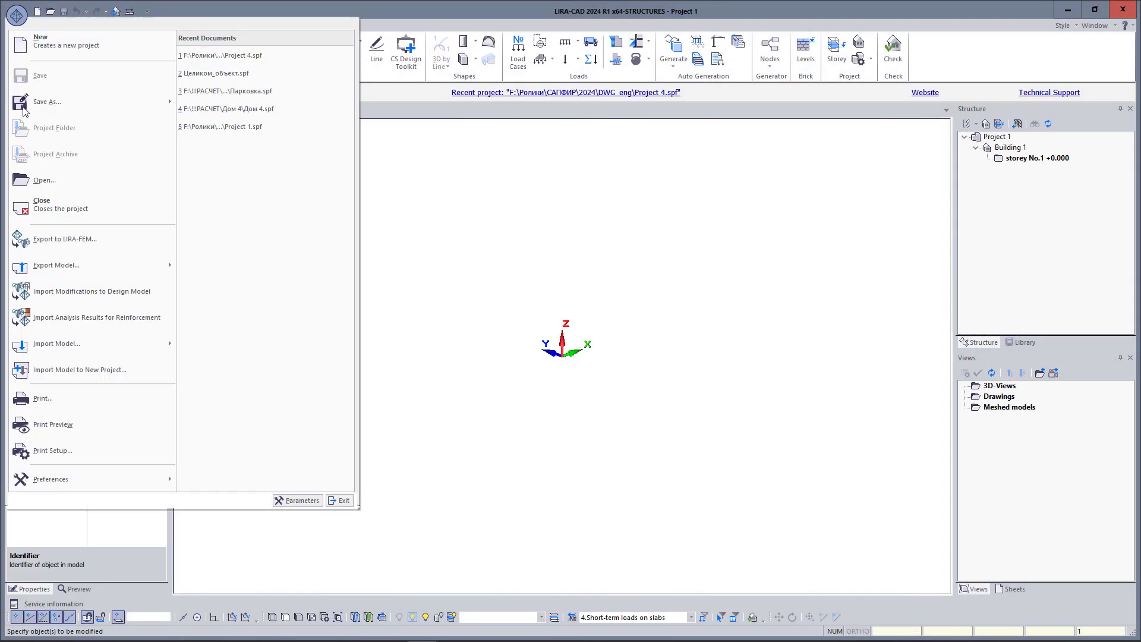
{"action": "mouse_move", "coordinate": [76, 344]}
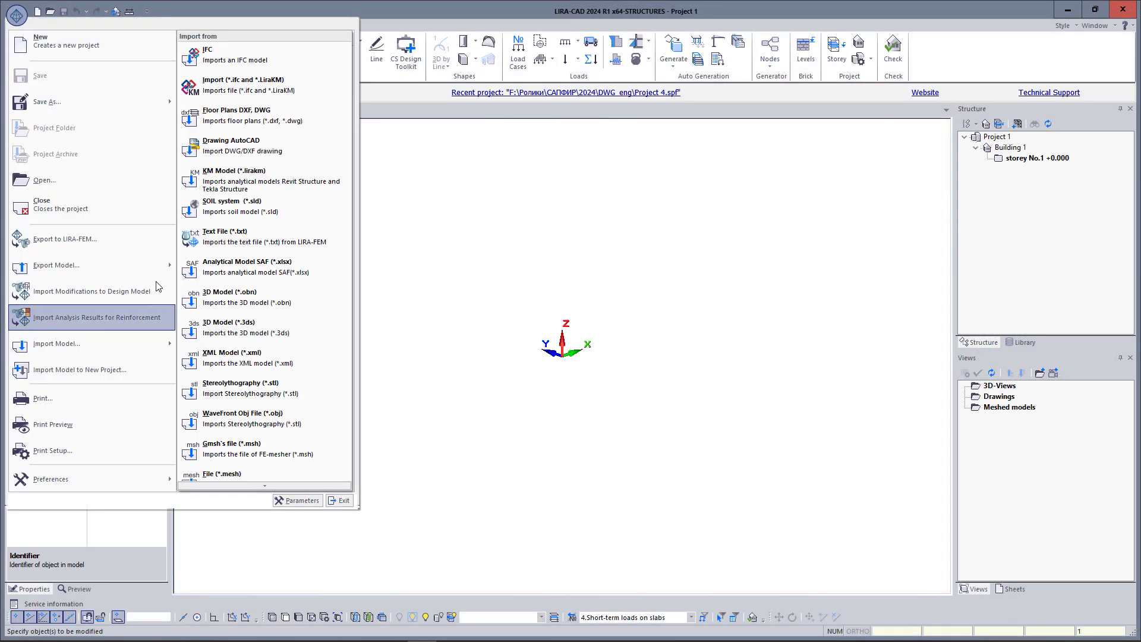
{"action": "left_click", "coordinate": [211, 128]}
{"action": "double_click", "coordinate": [677, 267]}
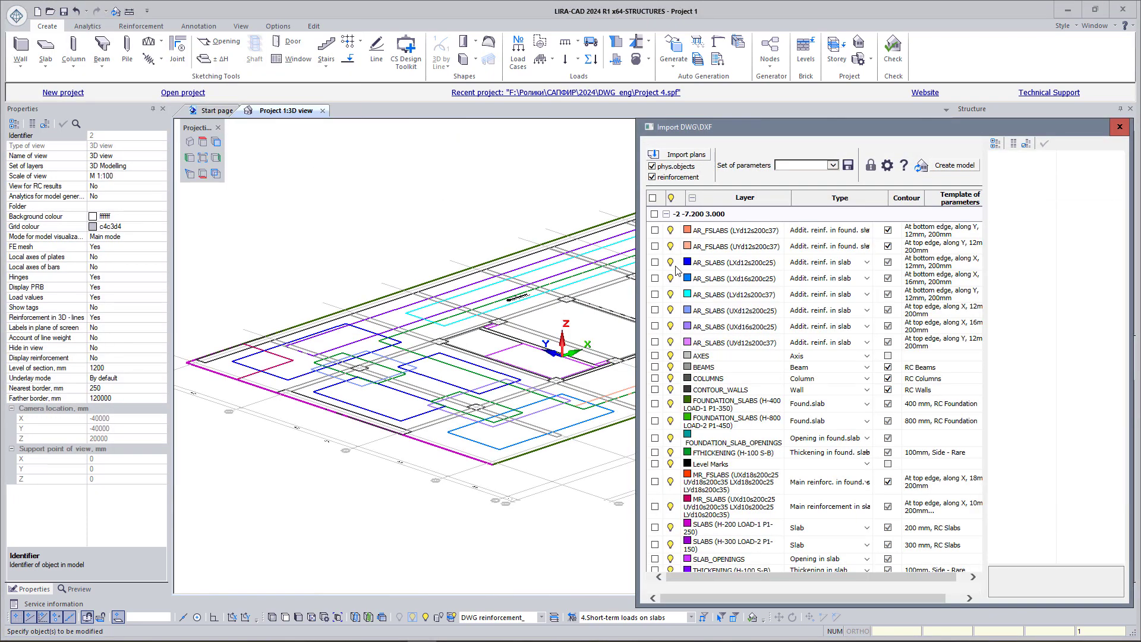
{"action": "left_click", "coordinate": [203, 143]}
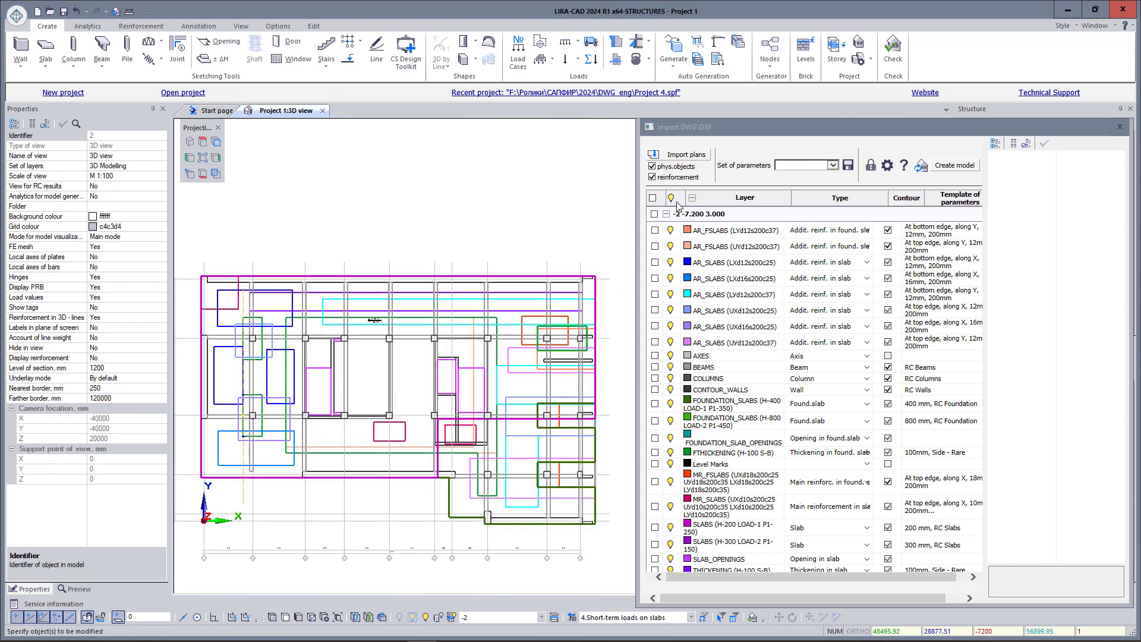
Hide the AXES, BEAMS, COLUMNS and CONTOUR_WALLS layers, then hide all layers and restore their visibility
{"action": "left_click", "coordinate": [671, 356]}
{"action": "left_click", "coordinate": [671, 367]}
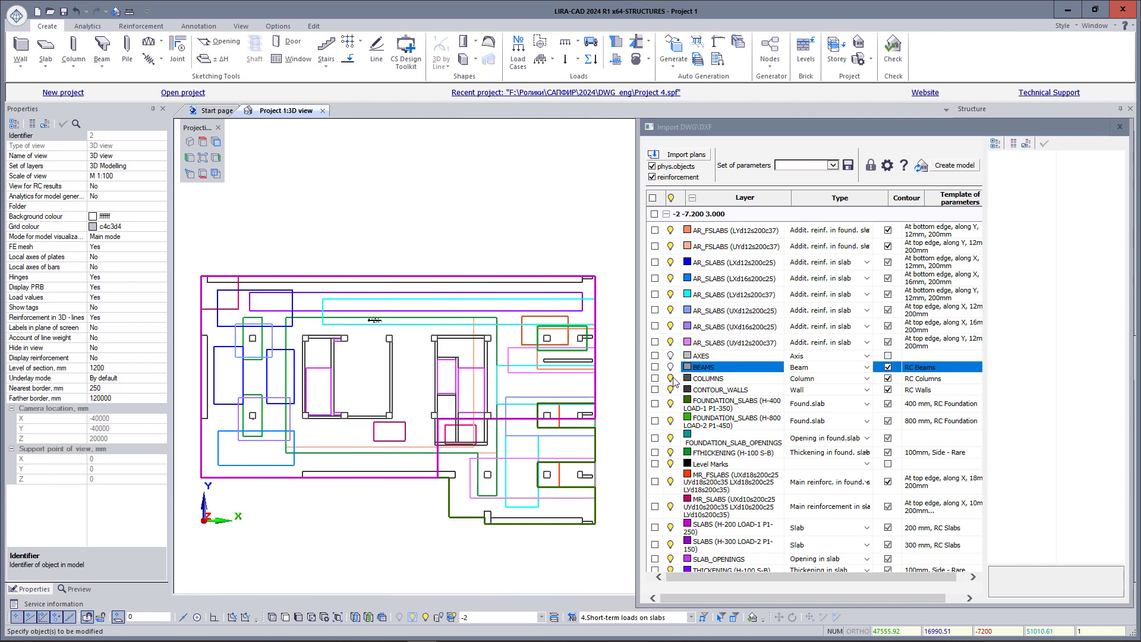
{"action": "left_click", "coordinate": [671, 378]}
{"action": "left_click", "coordinate": [671, 389]}
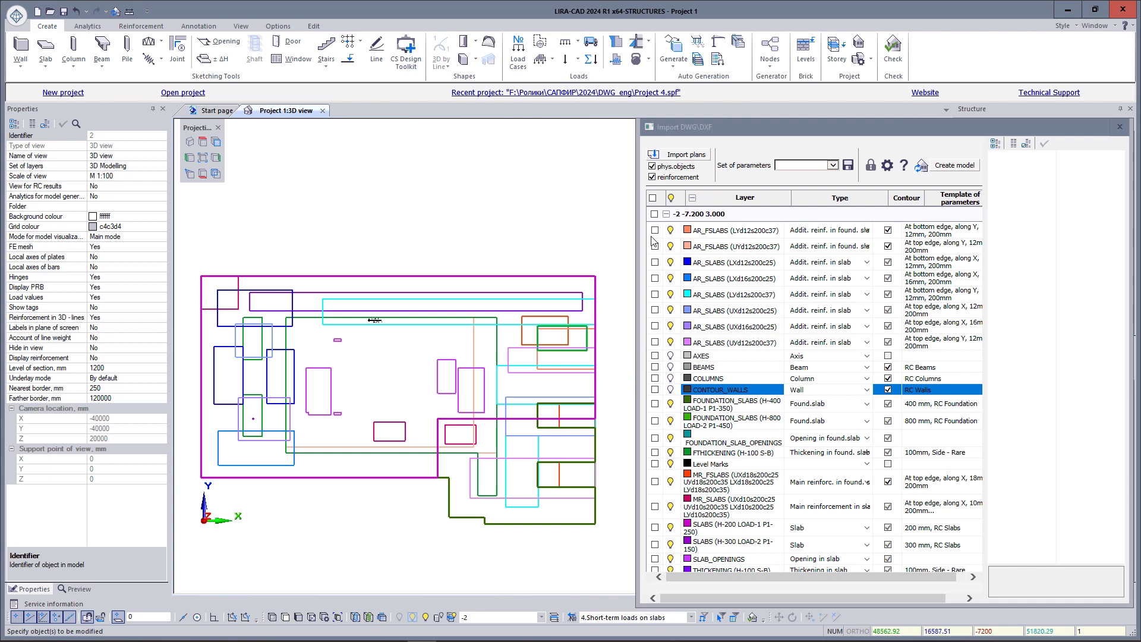
{"action": "left_click", "coordinate": [672, 198]}
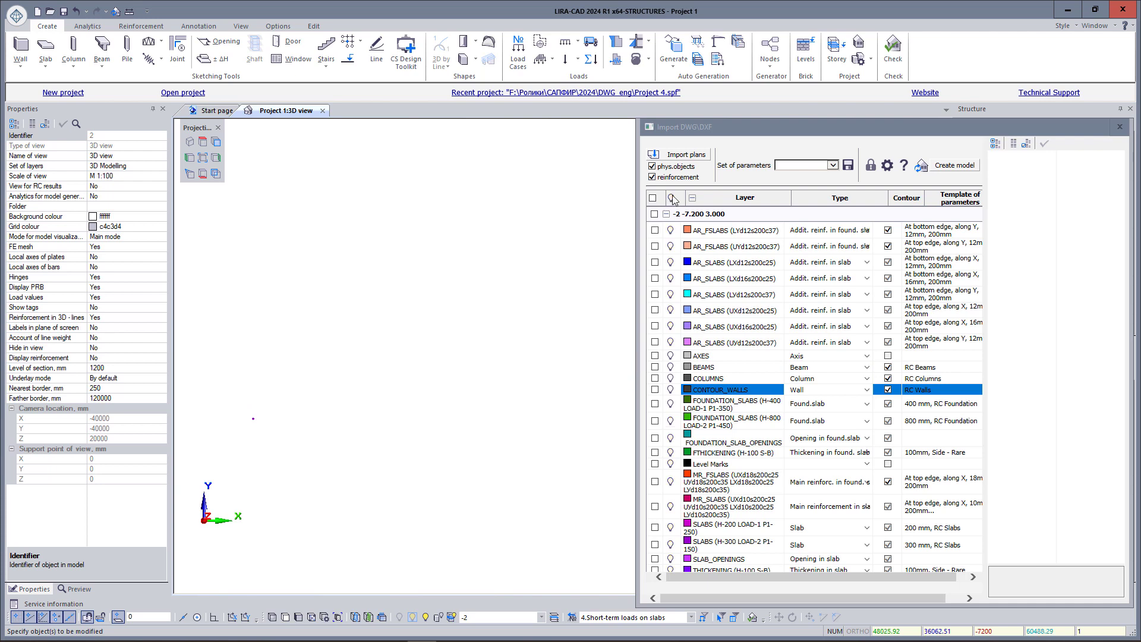
{"action": "left_click", "coordinate": [672, 198]}
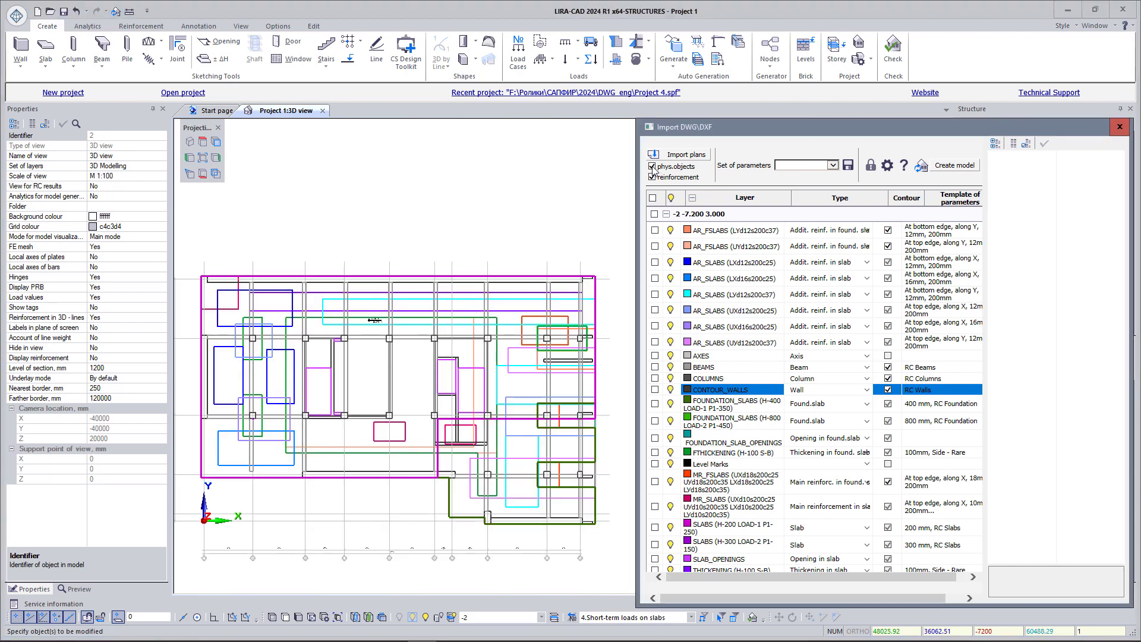
Switch the phys.objects filter off and on, then do the same with the reinforcement filter to compare the imported contents
{"action": "left_click", "coordinate": [652, 167]}
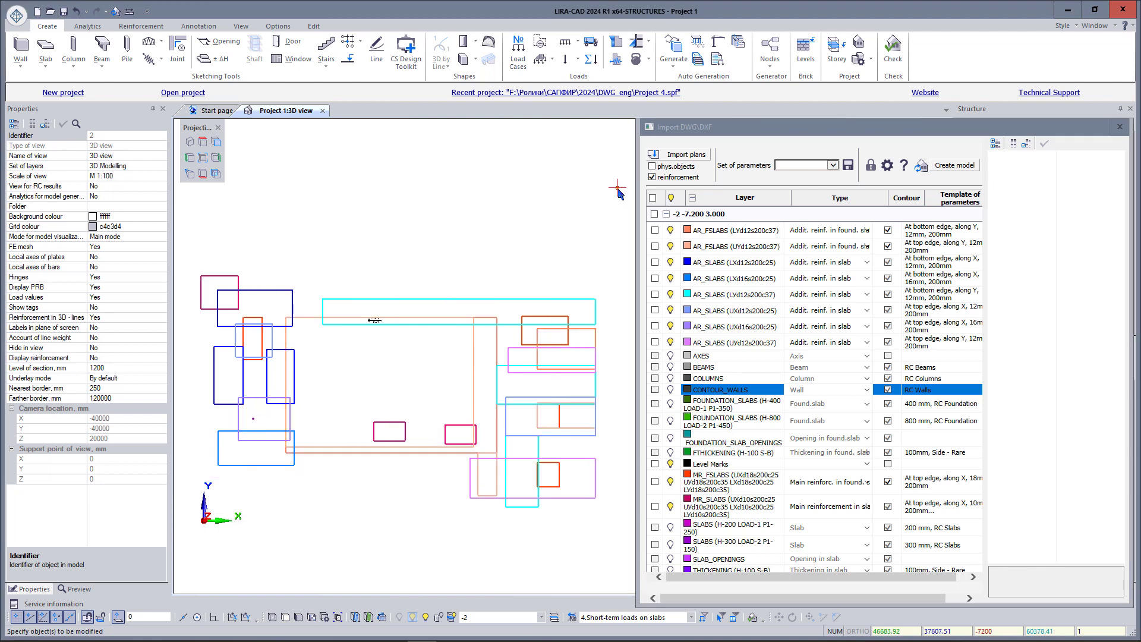
{"action": "left_click", "coordinate": [652, 167]}
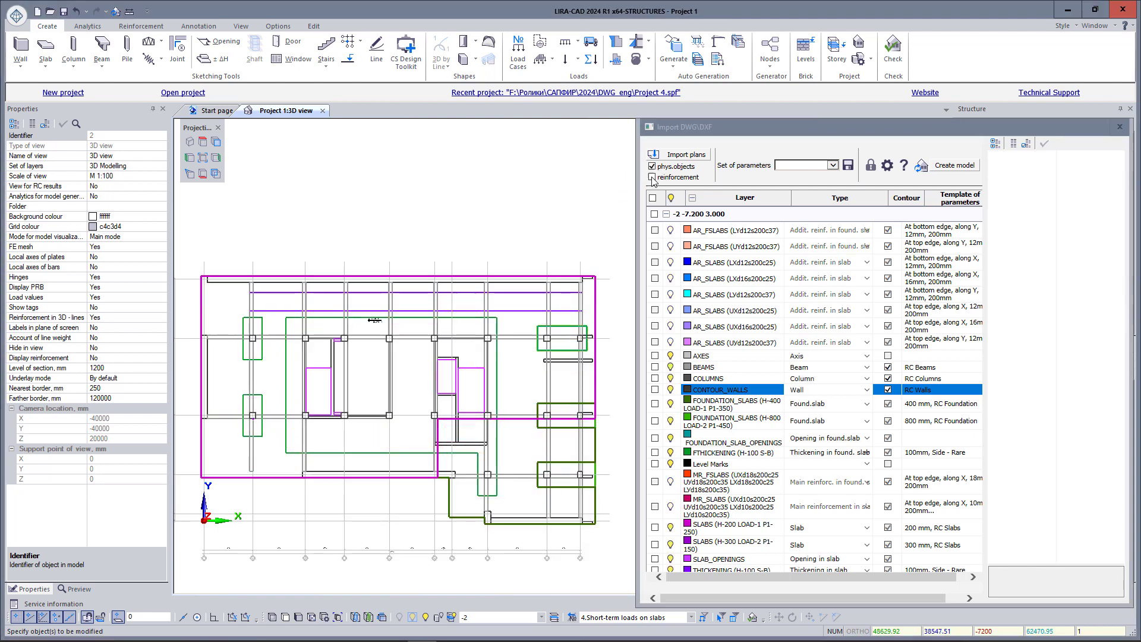
{"action": "left_click", "coordinate": [652, 177]}
{"action": "left_click", "coordinate": [652, 177]}
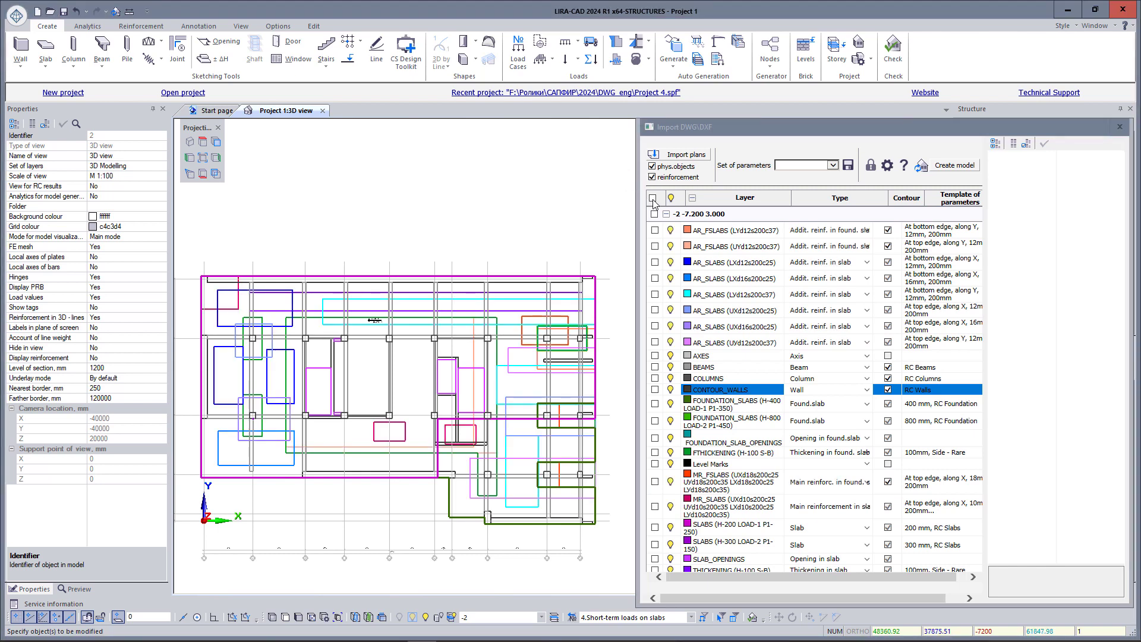
Select all layers of the imported -2 storey plan and create the model from them
{"action": "left_click", "coordinate": [655, 231]}
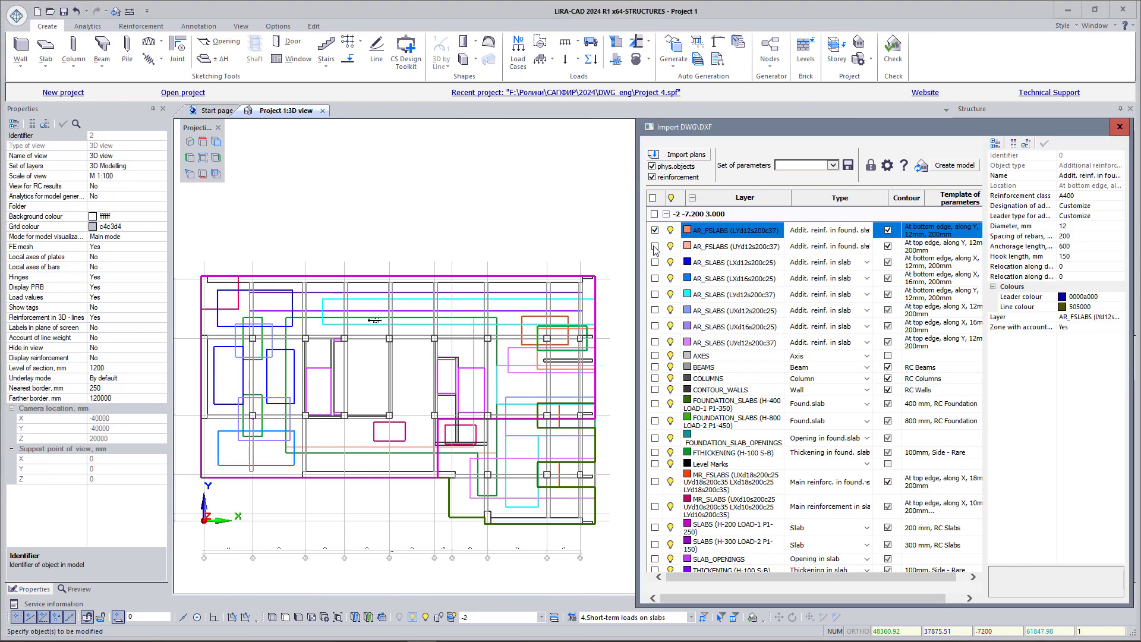
{"action": "left_click", "coordinate": [655, 246]}
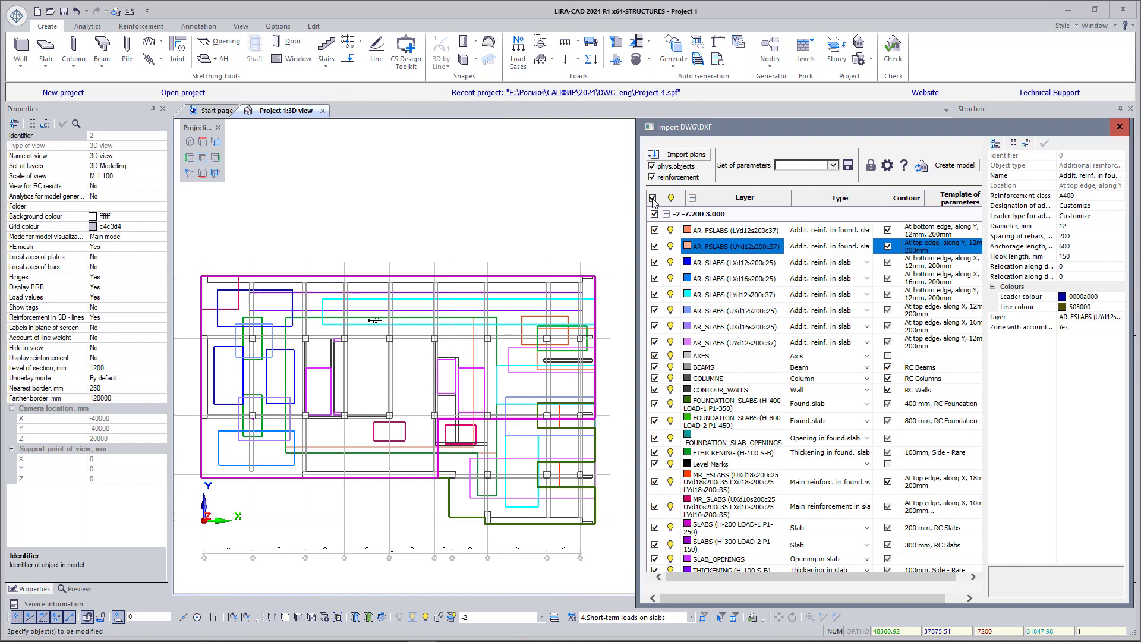
{"action": "left_click", "coordinate": [958, 165]}
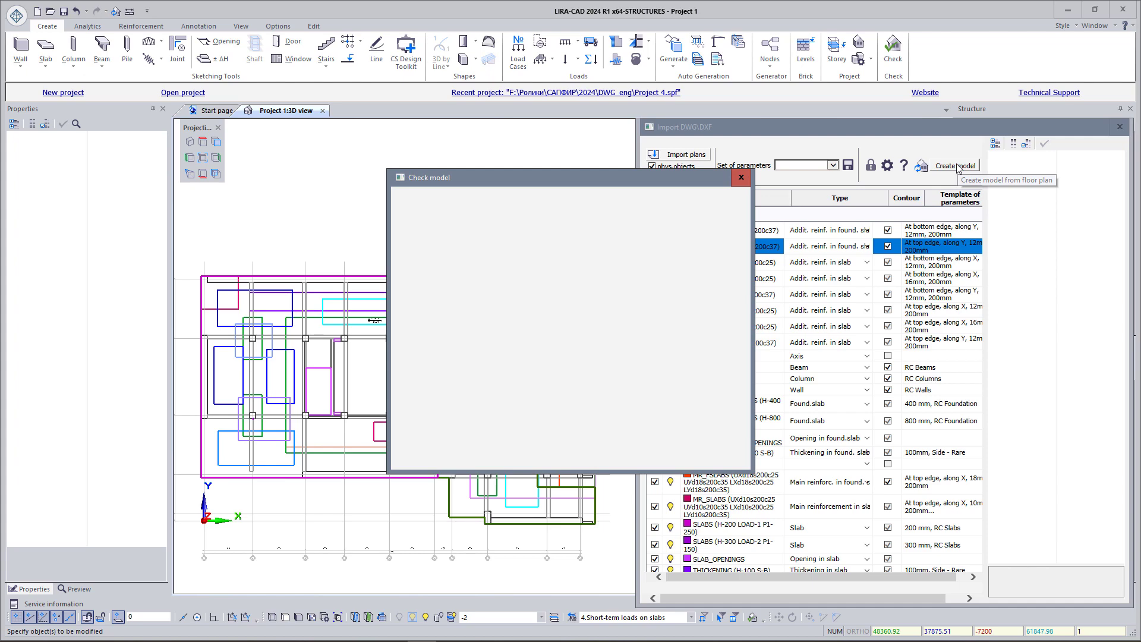
Close the DWG import dialog and run the model check for all elements on all storeys
{"action": "left_click", "coordinate": [1120, 126]}
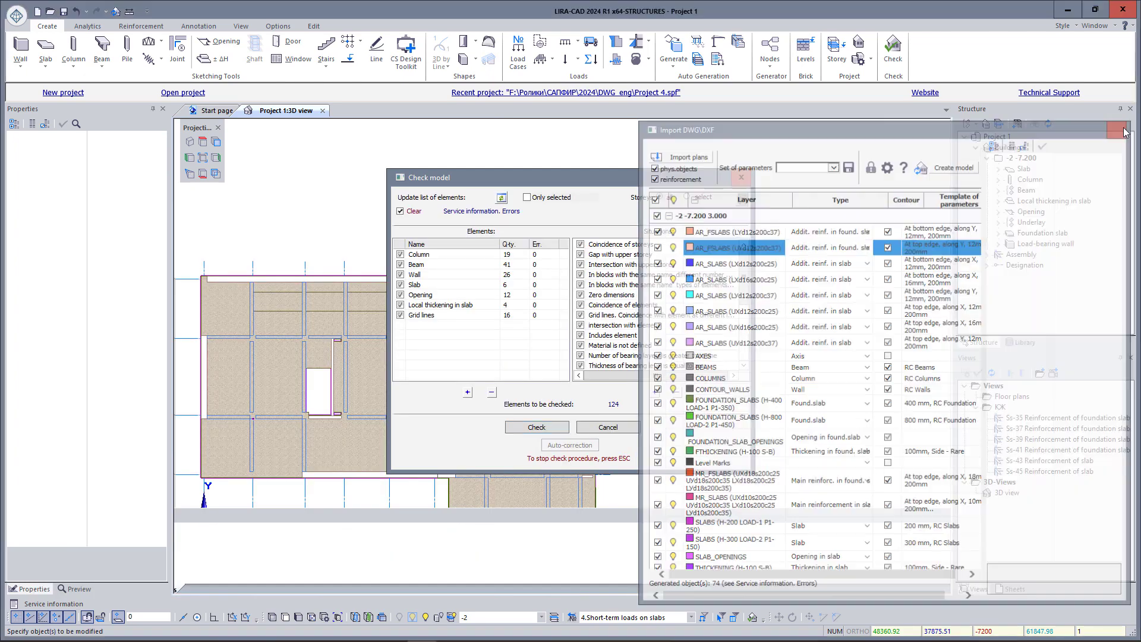
{"action": "left_click", "coordinate": [538, 427]}
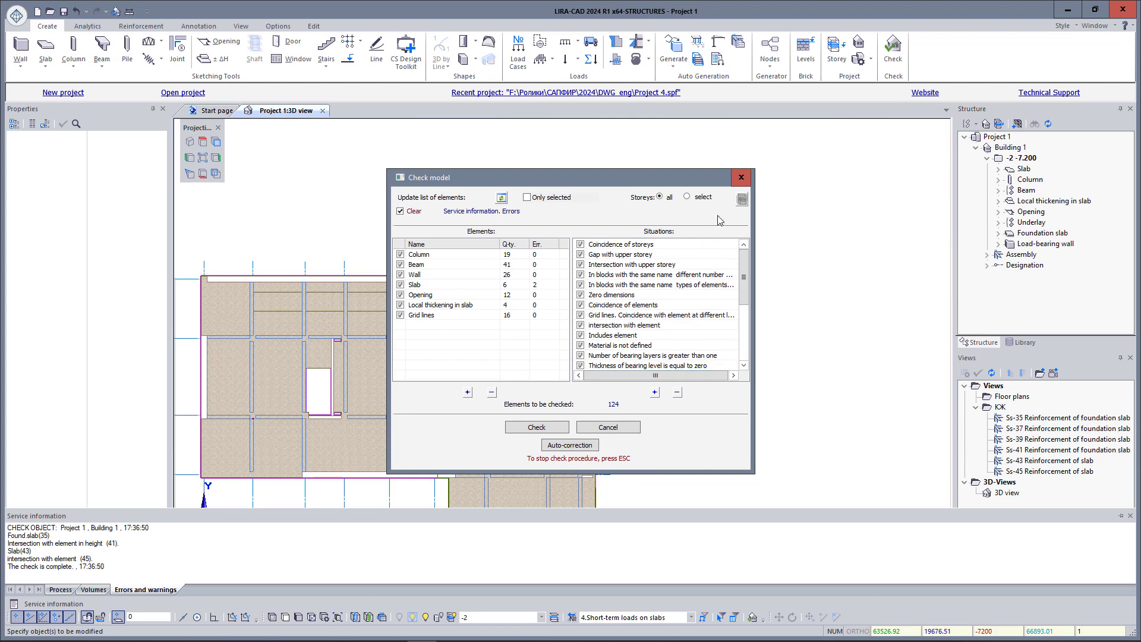
{"action": "left_click", "coordinate": [741, 179]}
Show the generated model in isometric view and enable the translucency effect in the visualization options
{"action": "left_click", "coordinate": [189, 141]}
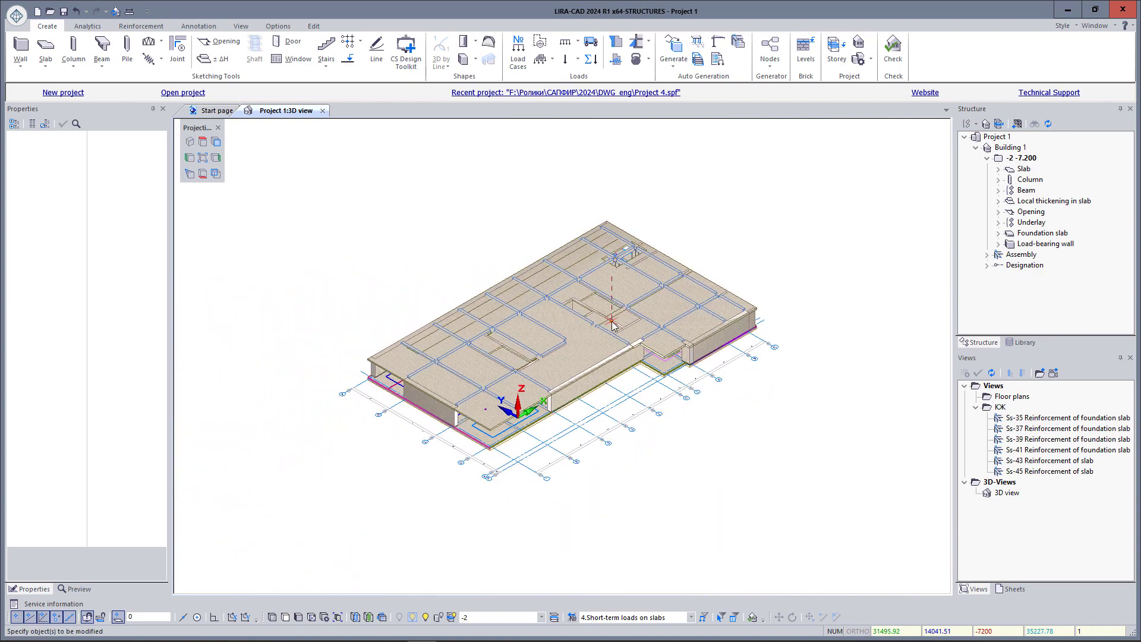
{"action": "scroll", "coordinate": [613, 326], "scroll_direction": "up", "scroll_amount": 3}
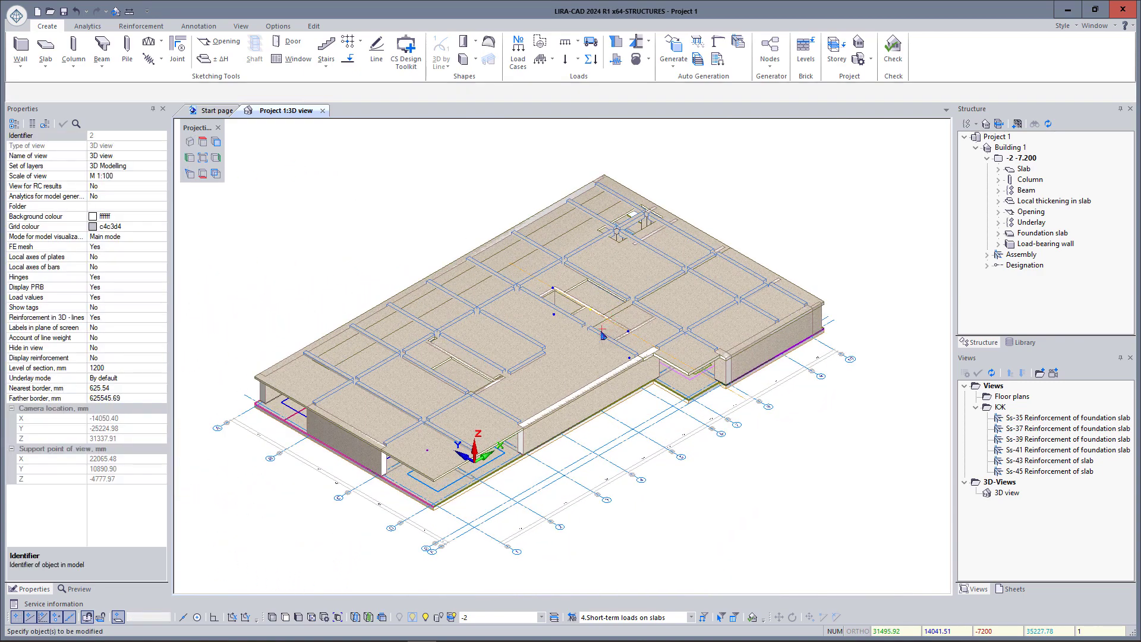
{"action": "left_click", "coordinate": [324, 617]}
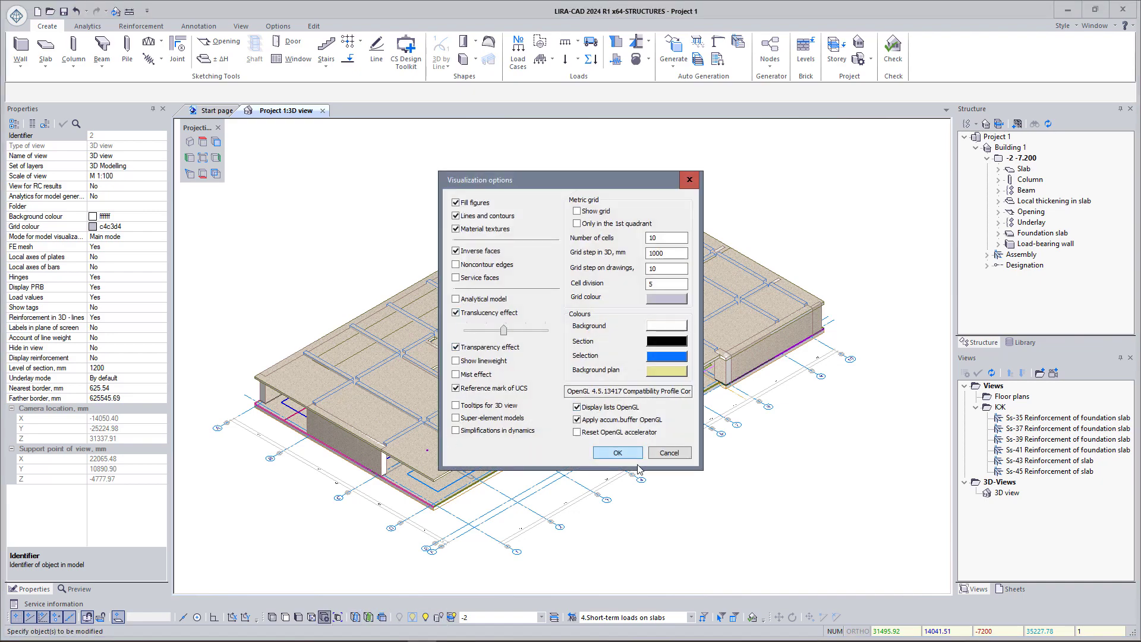
{"action": "left_click", "coordinate": [623, 454]}
{"action": "middle_click_drag", "start_coordinate": [624, 458], "coordinate": [608, 447]}
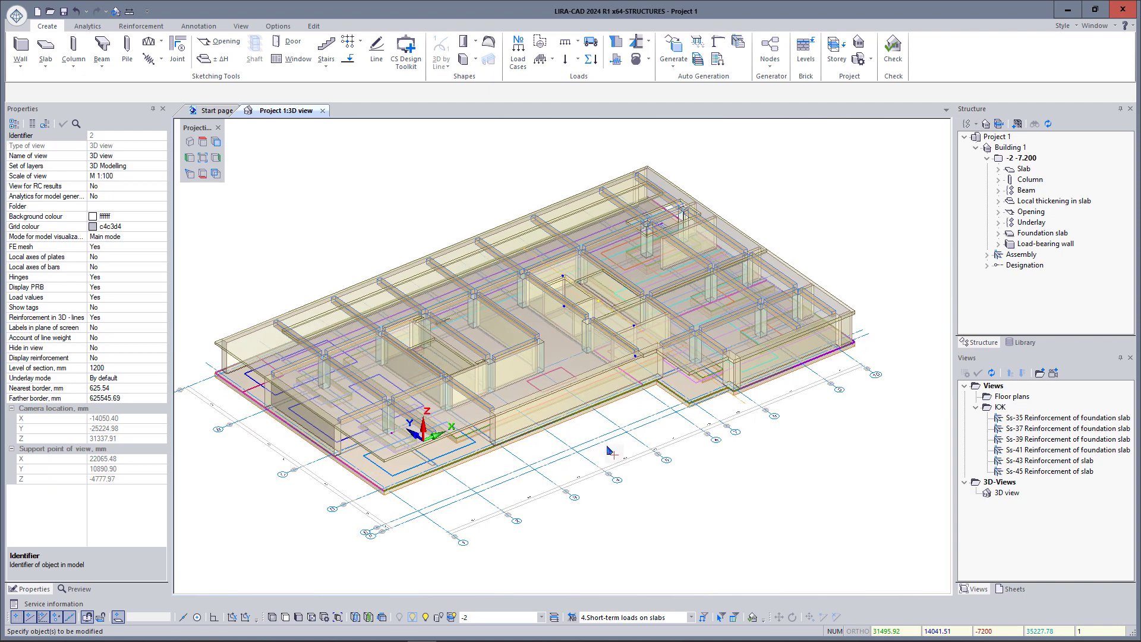
Open the foundation slab drawing Ss-35 and examine its upper reinforcement along X and lower reinforcement along Y
{"action": "double_click", "coordinate": [1067, 419]}
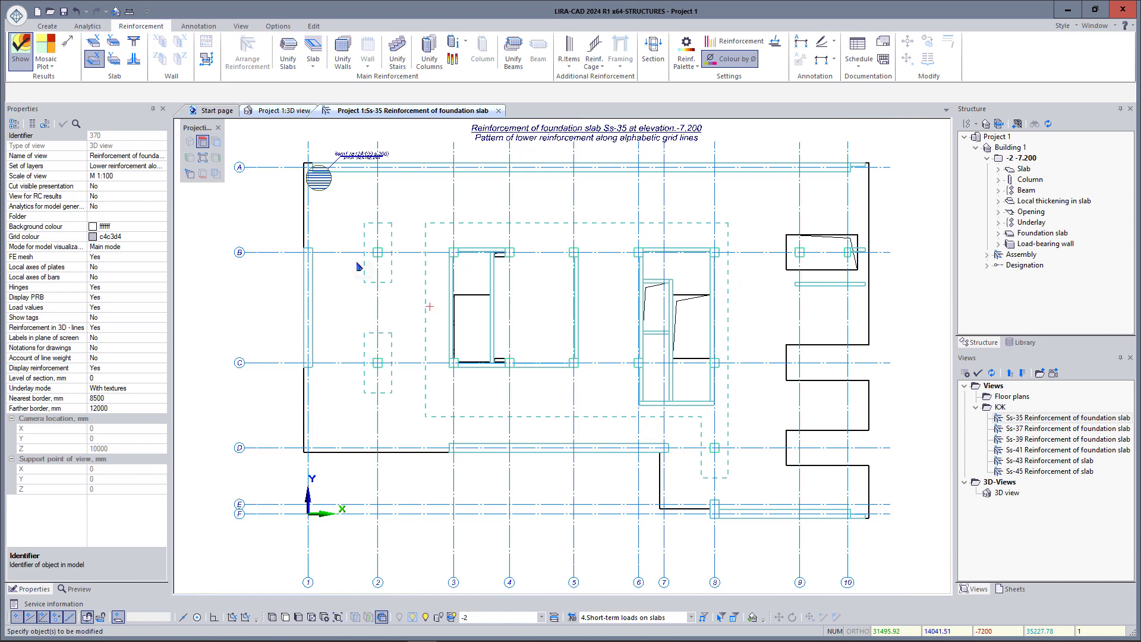
{"action": "left_click", "coordinate": [94, 40]}
{"action": "left_click", "coordinate": [741, 66]}
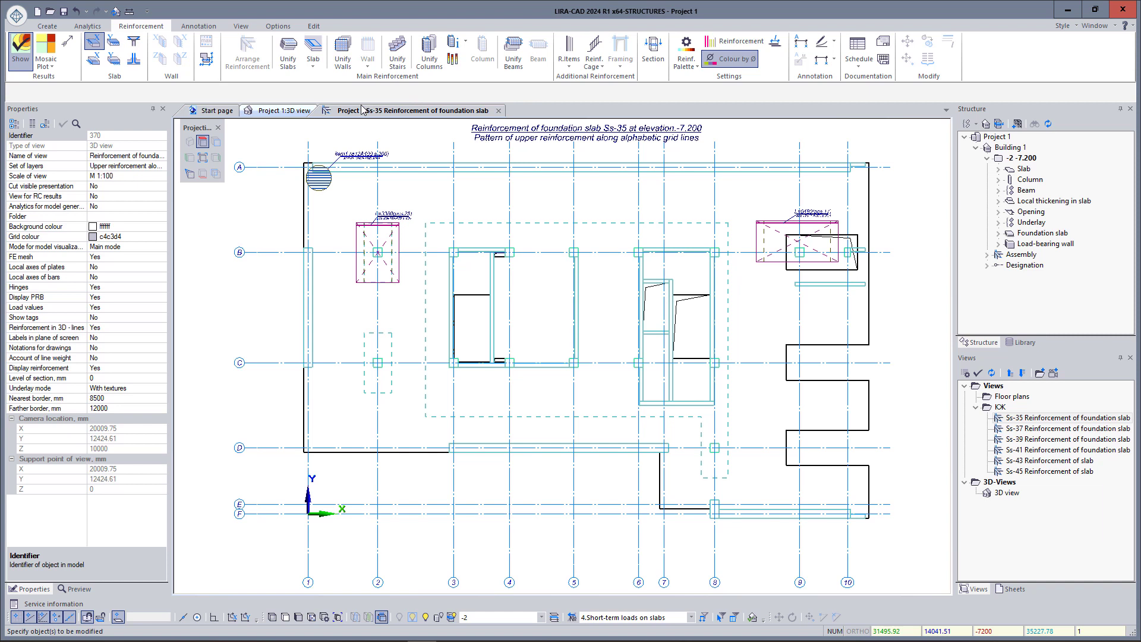
{"action": "left_click", "coordinate": [115, 62]}
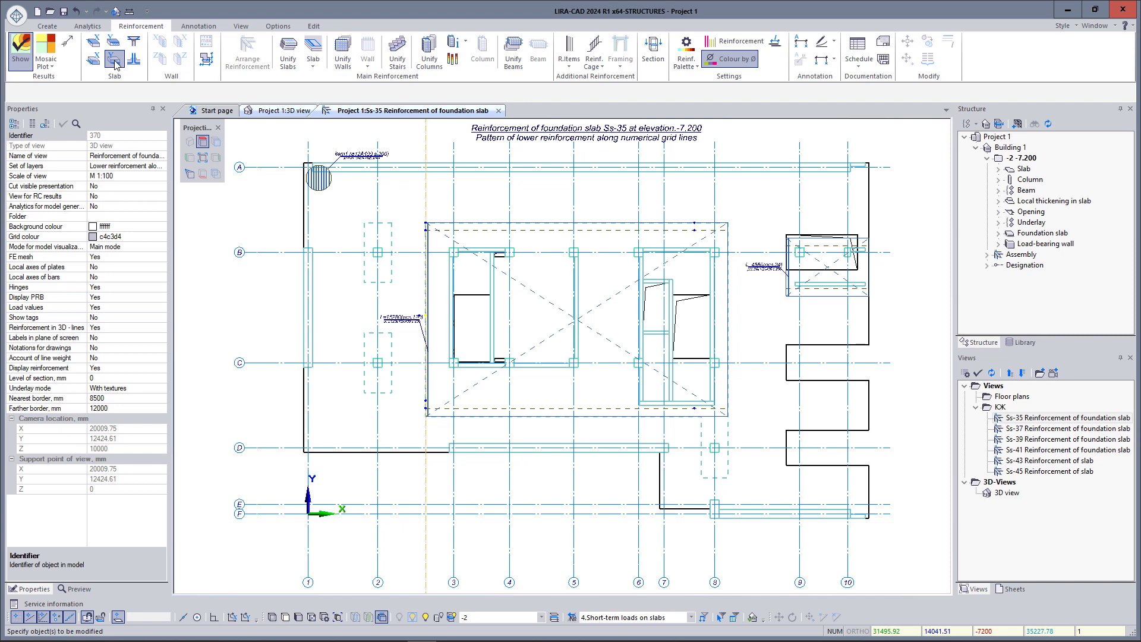
Open the slab drawing Ss-43 and examine its reinforcement labels and its lower and upper reinforcement patterns along X and Y
{"action": "double_click", "coordinate": [1046, 462]}
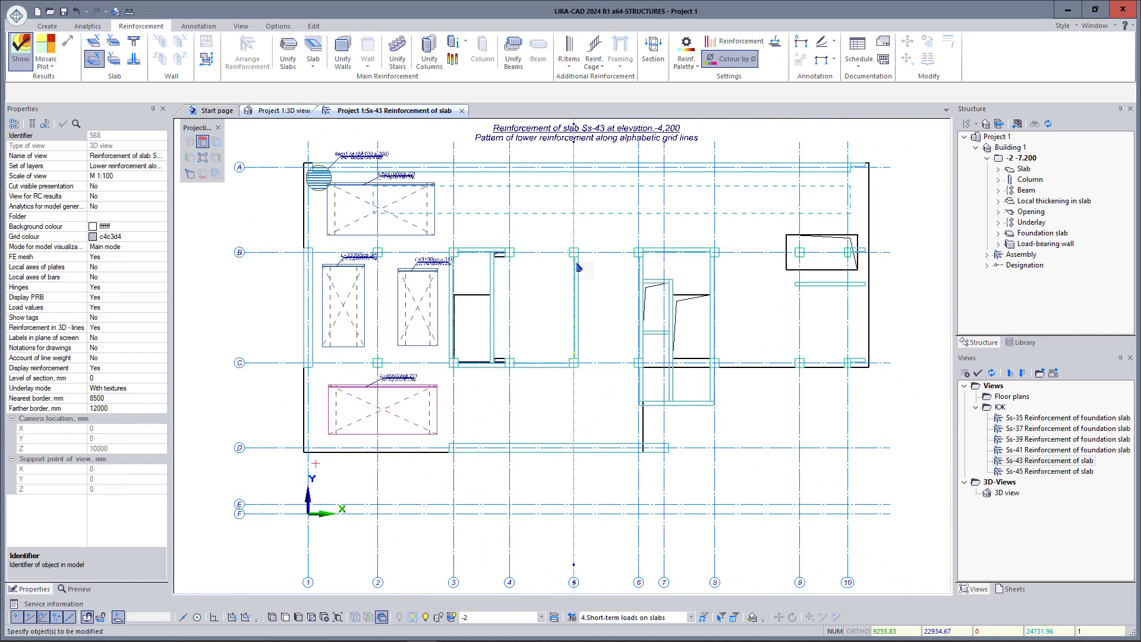
{"action": "scroll", "coordinate": [376, 156], "scroll_direction": "up", "scroll_amount": 5}
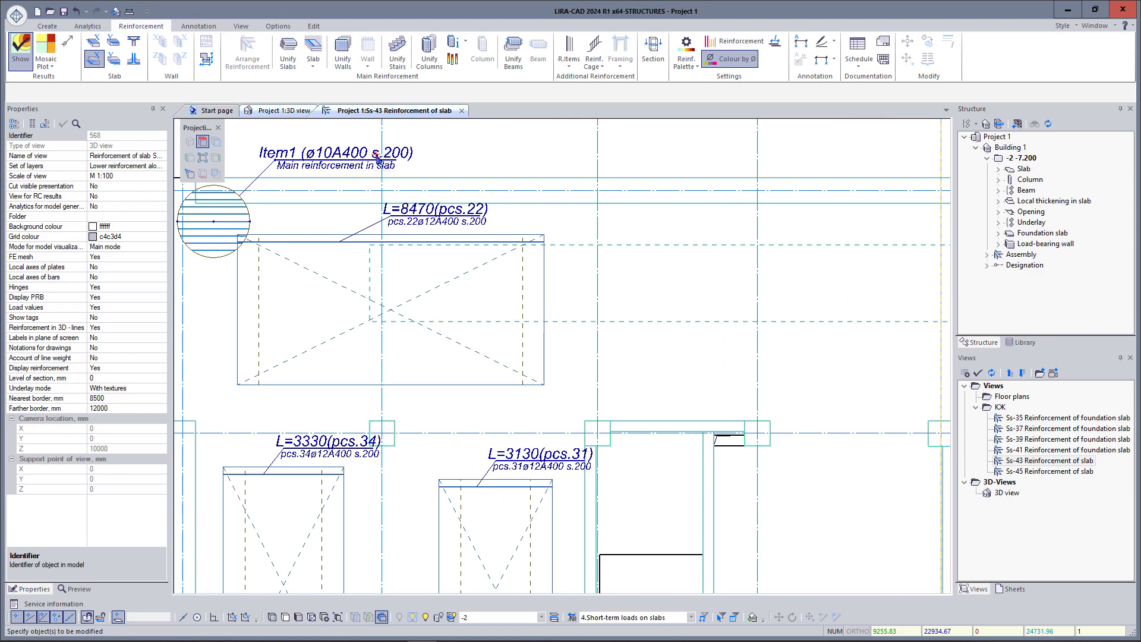
{"action": "scroll", "coordinate": [376, 156], "scroll_direction": "down", "scroll_amount": 5}
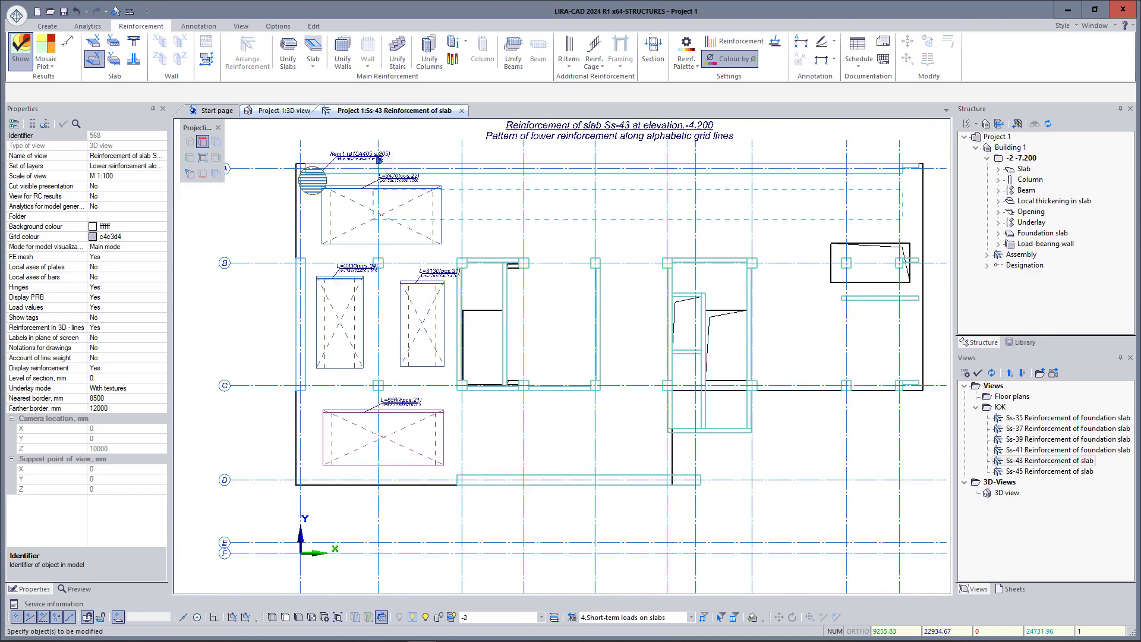
{"action": "left_click", "coordinate": [93, 42]}
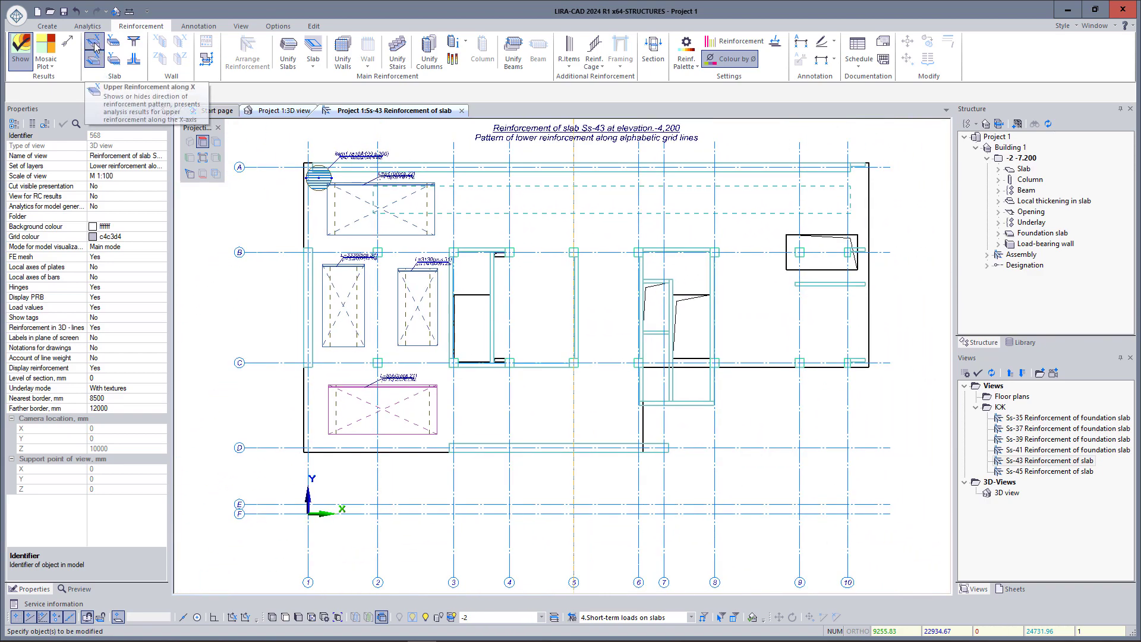
{"action": "left_click", "coordinate": [113, 43]}
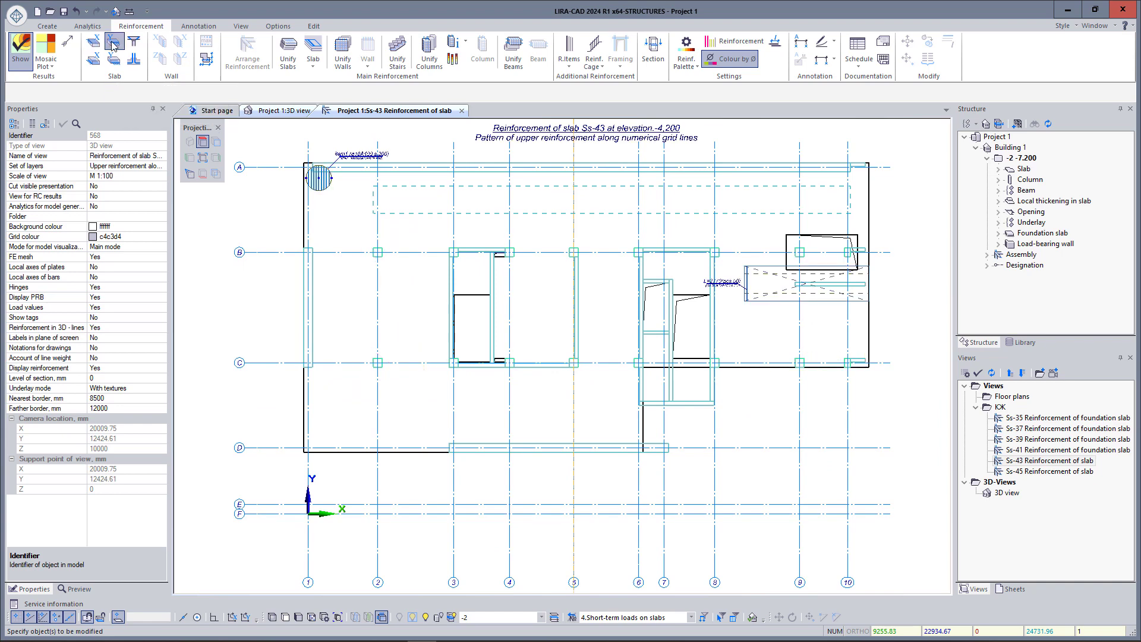
{"action": "left_click", "coordinate": [113, 59]}
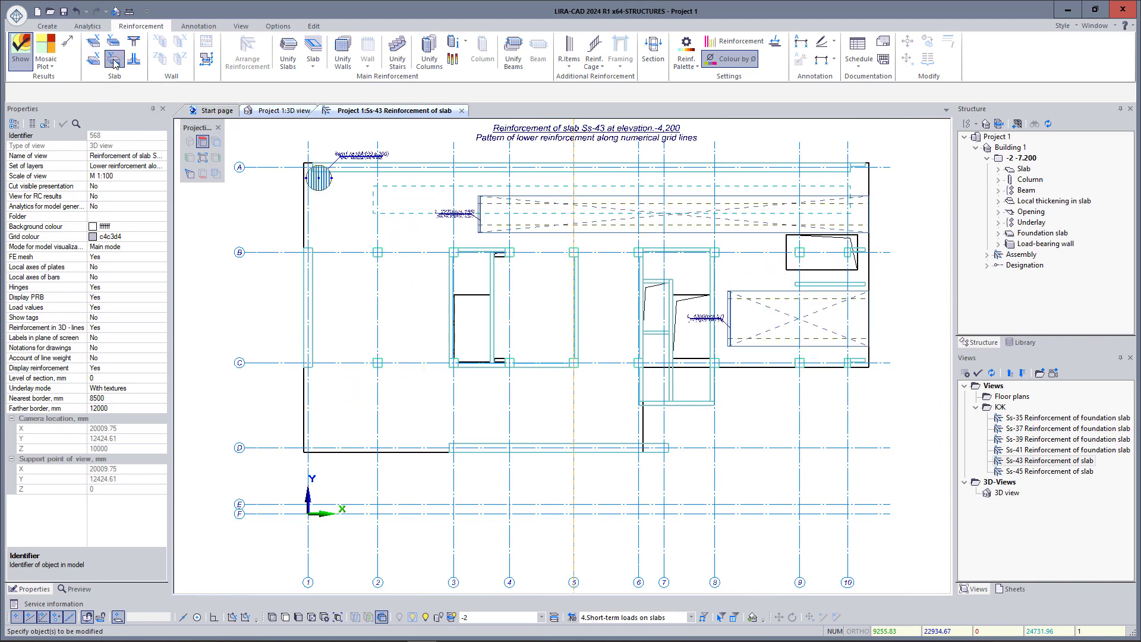
Select all foundation slabs and slabs in the 3D view by filtering elements, and turn on their reinforcement display
{"action": "left_click", "coordinate": [277, 110]}
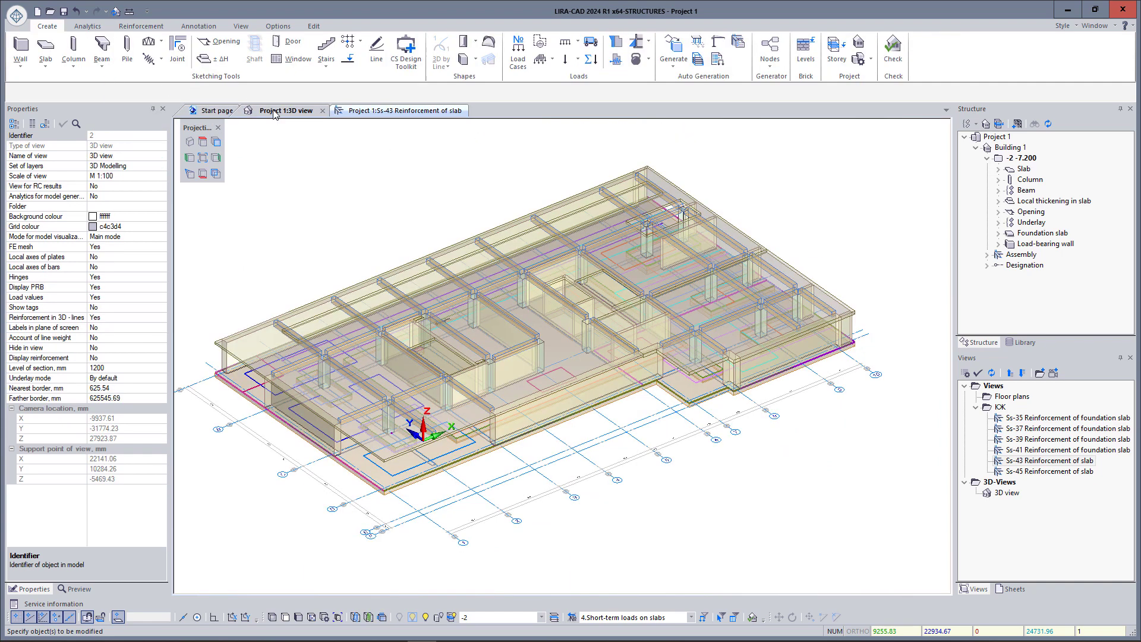
{"action": "left_click", "coordinate": [734, 617]}
{"action": "left_click", "coordinate": [280, 322]}
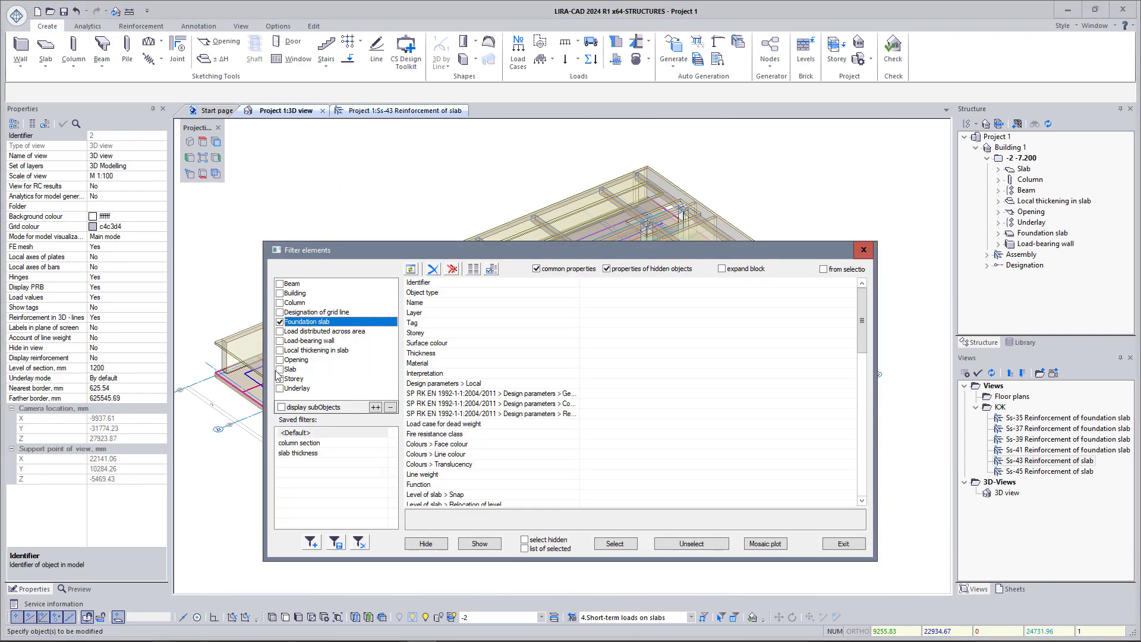
{"action": "left_click", "coordinate": [279, 370]}
{"action": "left_click", "coordinate": [616, 544]}
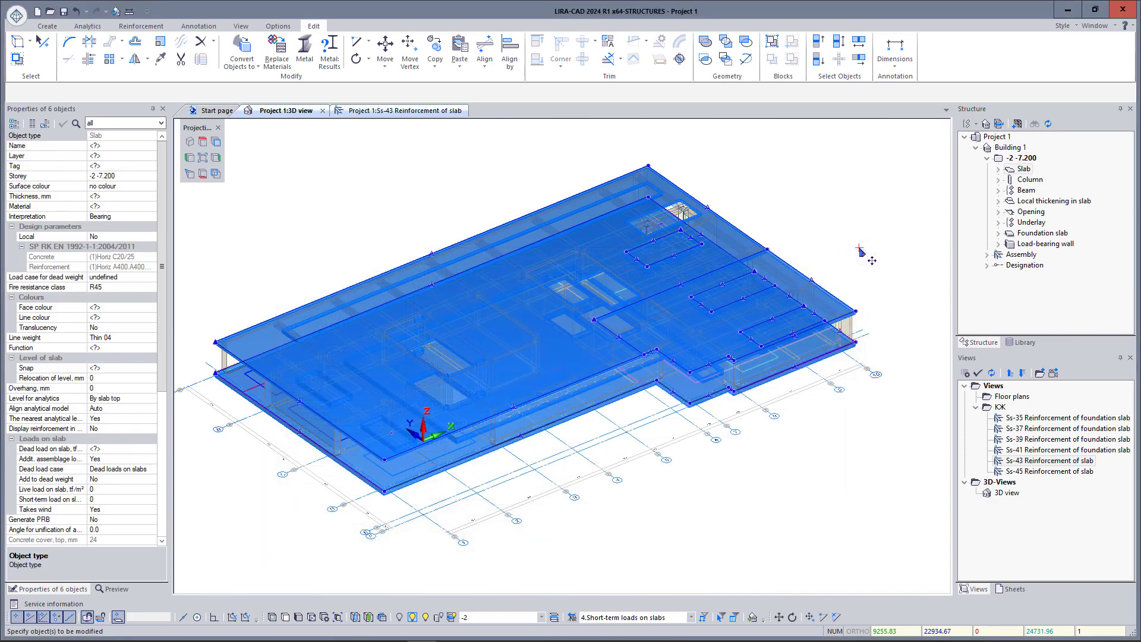
{"action": "left_click", "coordinate": [551, 528]}
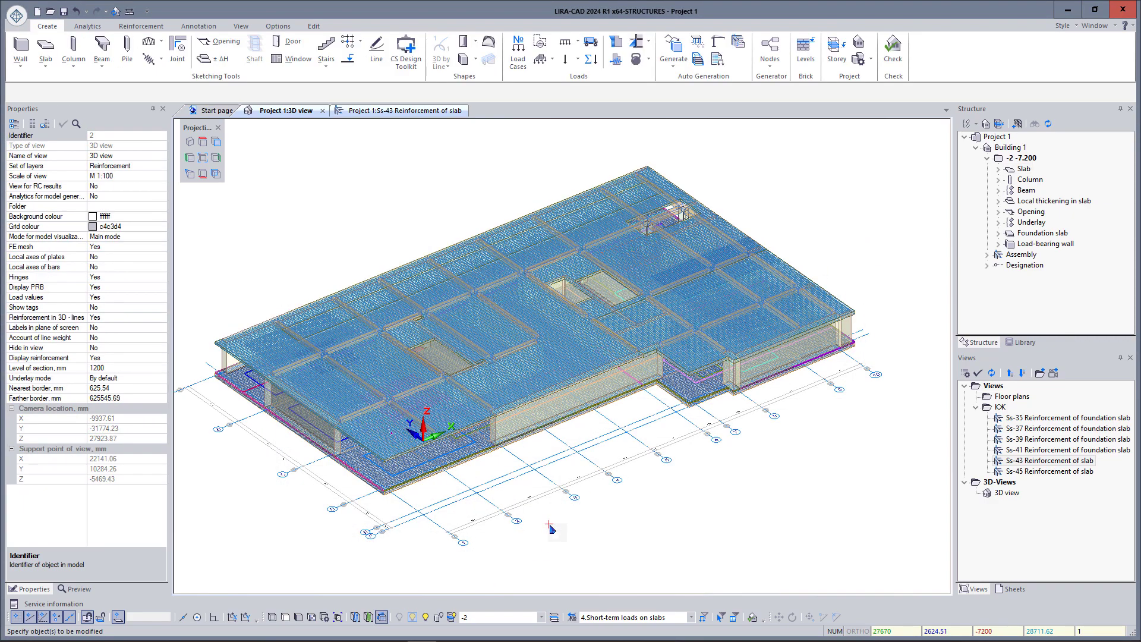
Select the upper slab with its beams in the front view, hide them, and return to the isometric view
{"action": "left_click", "coordinate": [216, 143]}
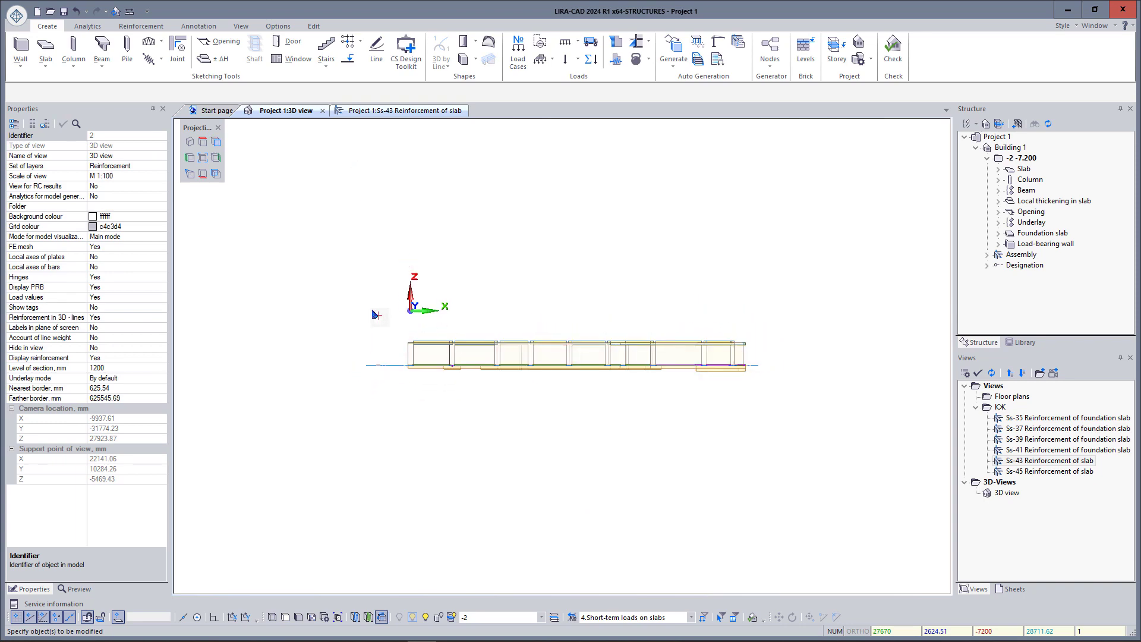
{"action": "left_click_drag", "start_coordinate": [374, 311], "coordinate": [781, 360]}
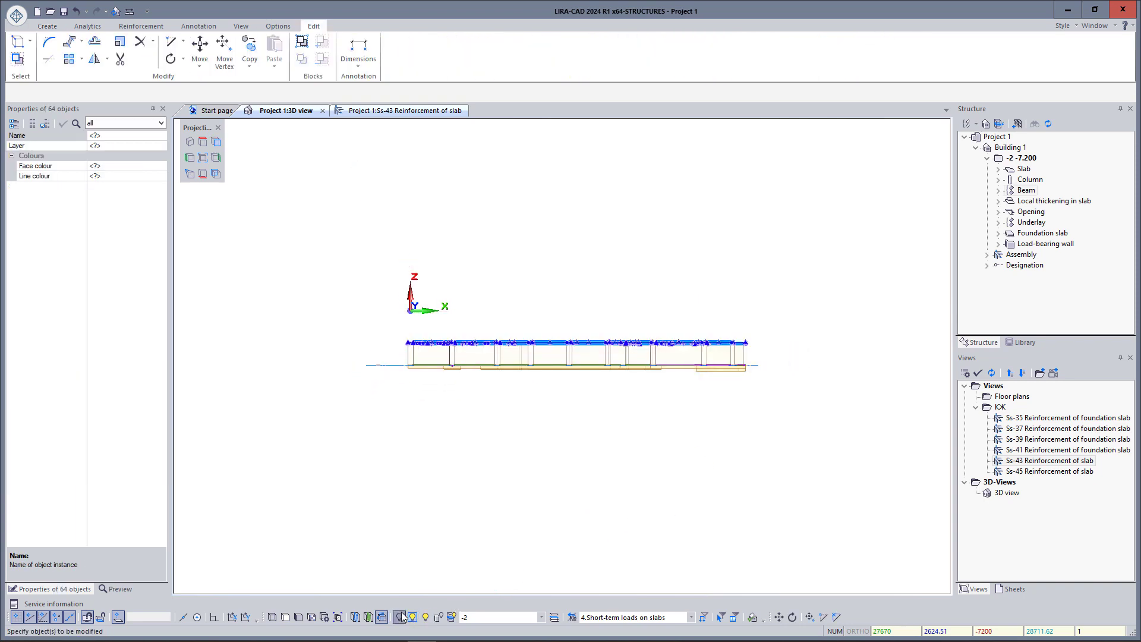
{"action": "key", "text": "Escape"}
{"action": "left_click", "coordinate": [190, 141]}
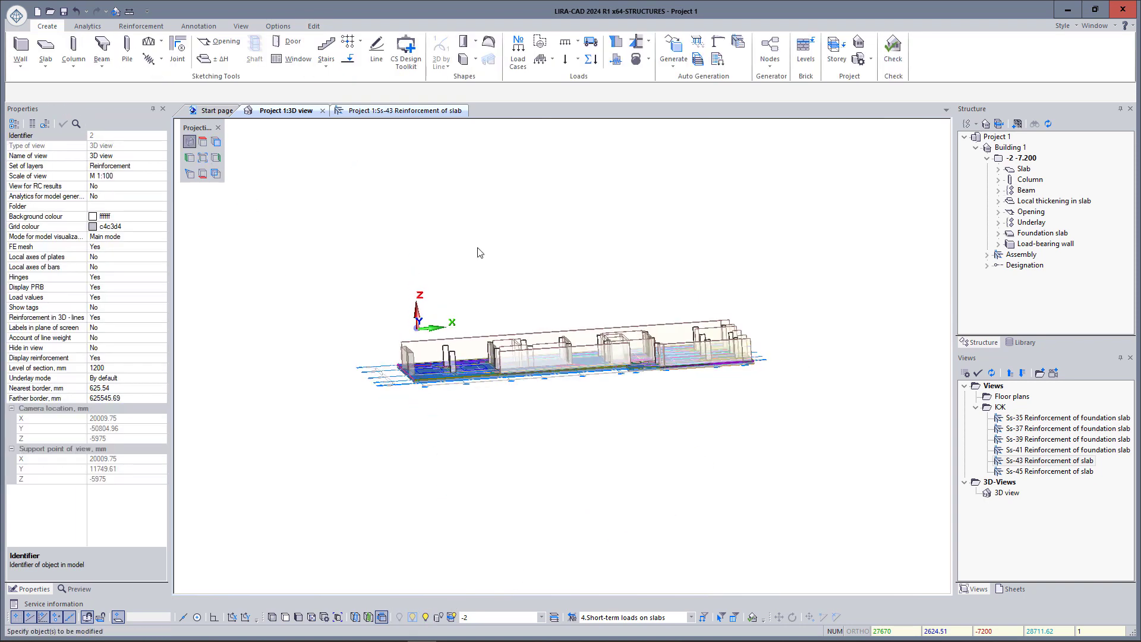
Examine the exposed foundation slab reinforcement in 3D and check the name and bottom level of the -7.200 storey
{"action": "scroll", "coordinate": [546, 279], "scroll_direction": "up", "scroll_amount": 5}
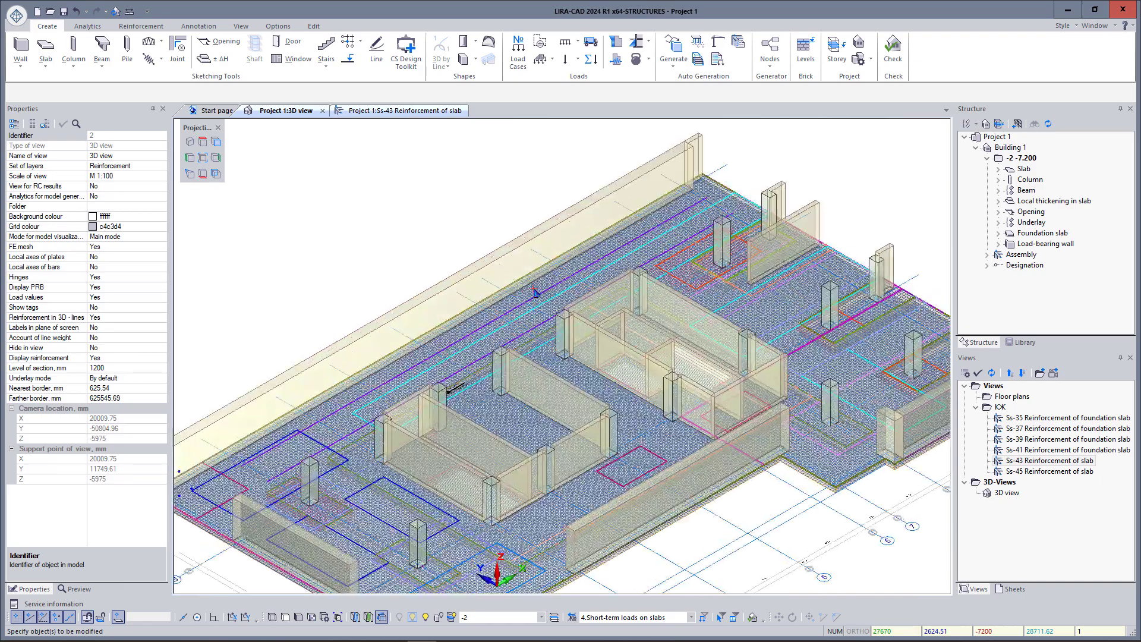
{"action": "scroll", "coordinate": [535, 293], "scroll_direction": "down", "scroll_amount": 4}
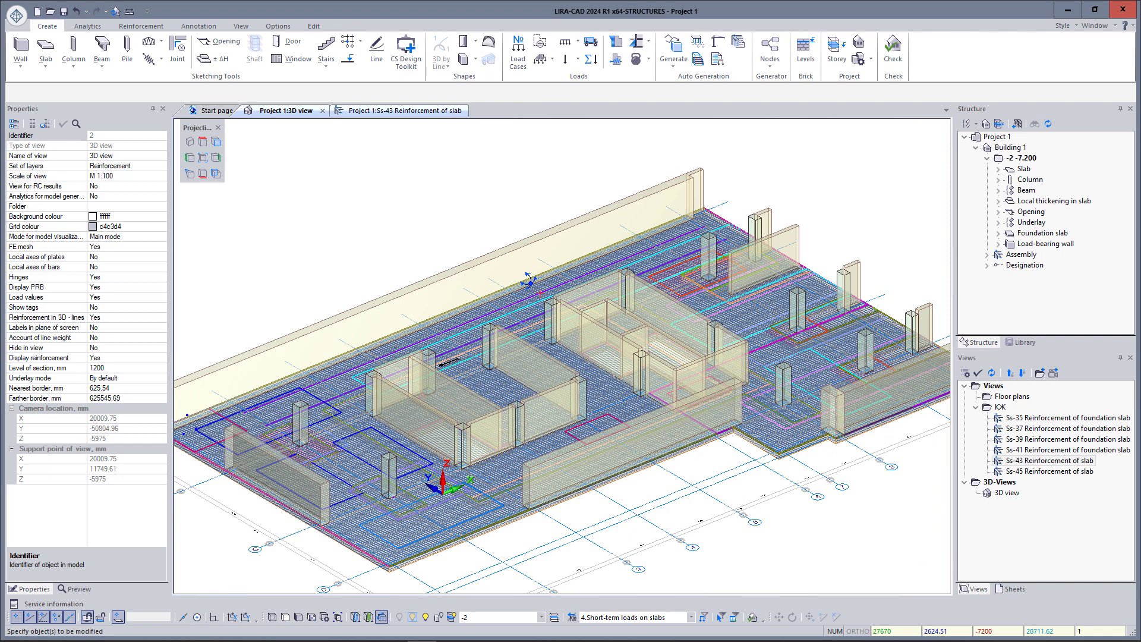
{"action": "left_click", "coordinate": [1029, 159]}
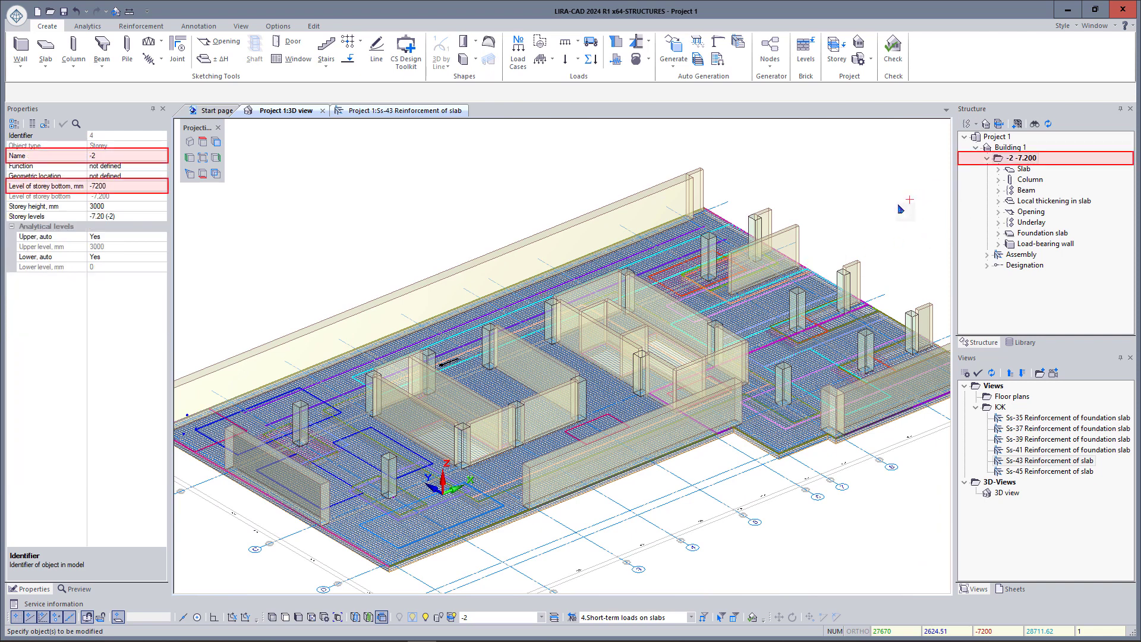
{"action": "left_click", "coordinate": [859, 231]}
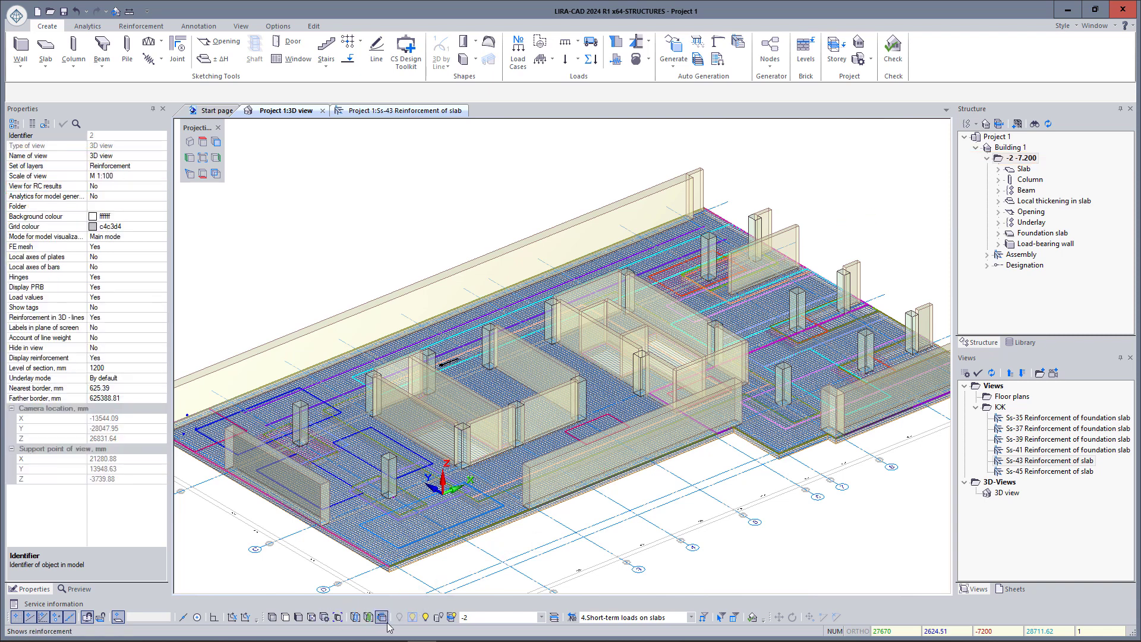
Hide the underlay in the 3D view through the object visualization filter
{"action": "left_click", "coordinate": [438, 616]}
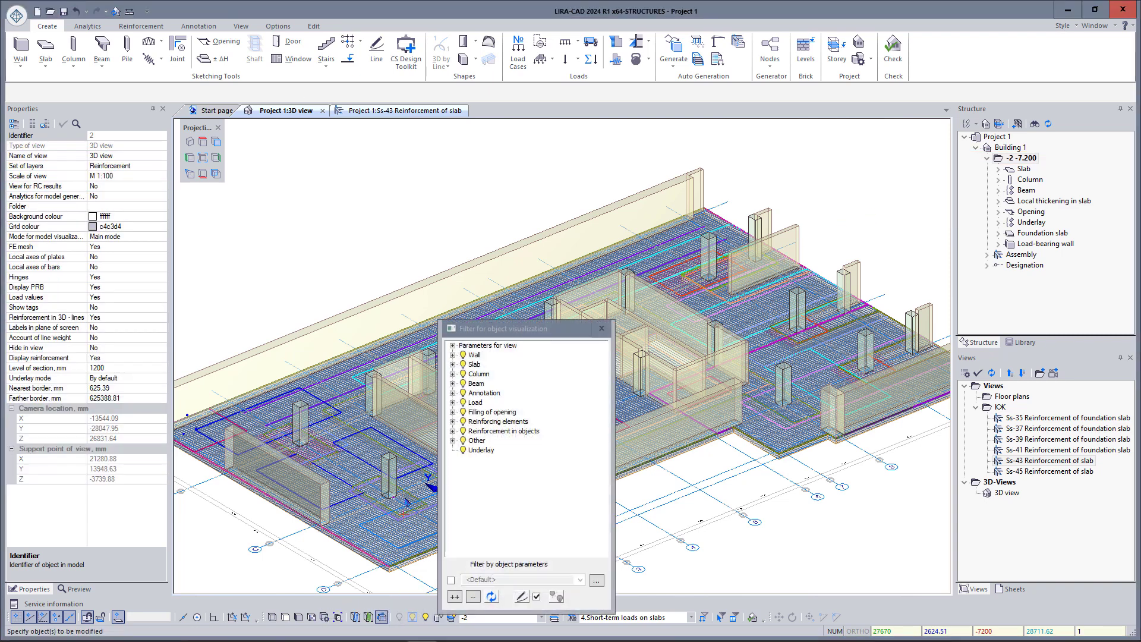
{"action": "left_click", "coordinate": [463, 452]}
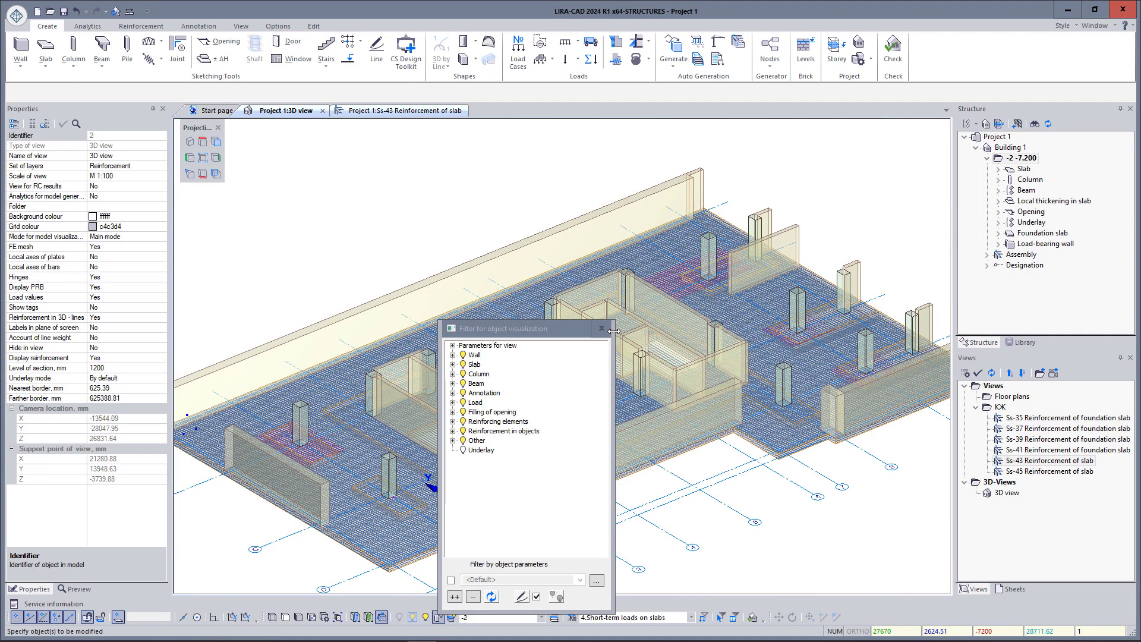
{"action": "left_click_drag", "start_coordinate": [537, 328], "coordinate": [636, 316]}
Turn off the Reinforcement in 3D - lines display parameter and close the object visualization filter
{"action": "scroll", "coordinate": [339, 458], "scroll_direction": "up", "scroll_amount": 5}
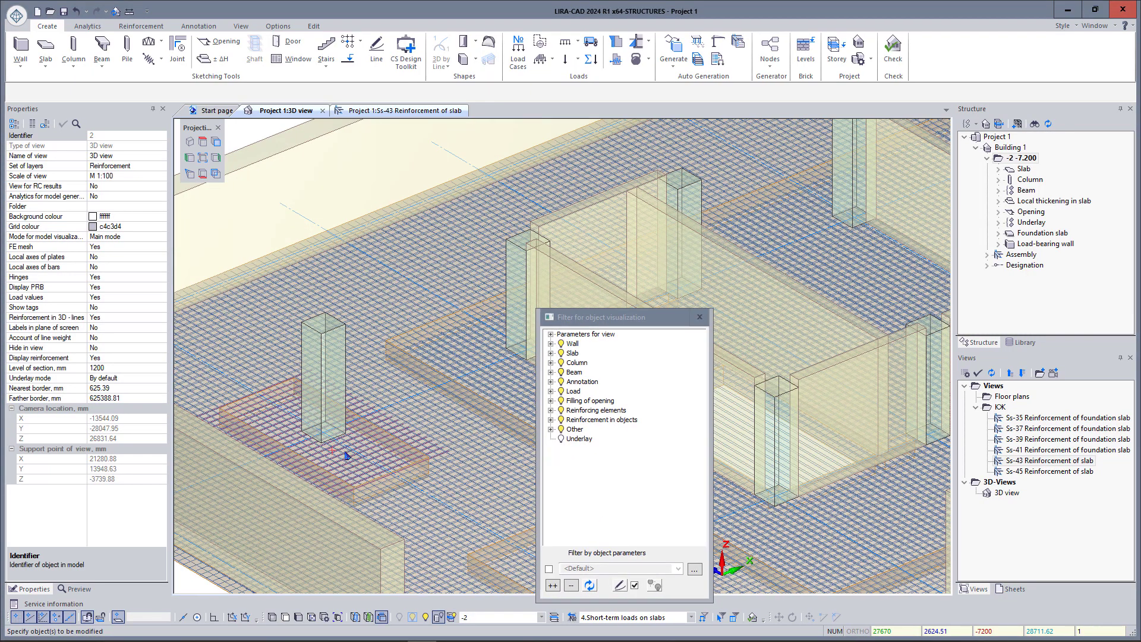
{"action": "middle_click_drag", "start_coordinate": [340, 457], "coordinate": [416, 345]}
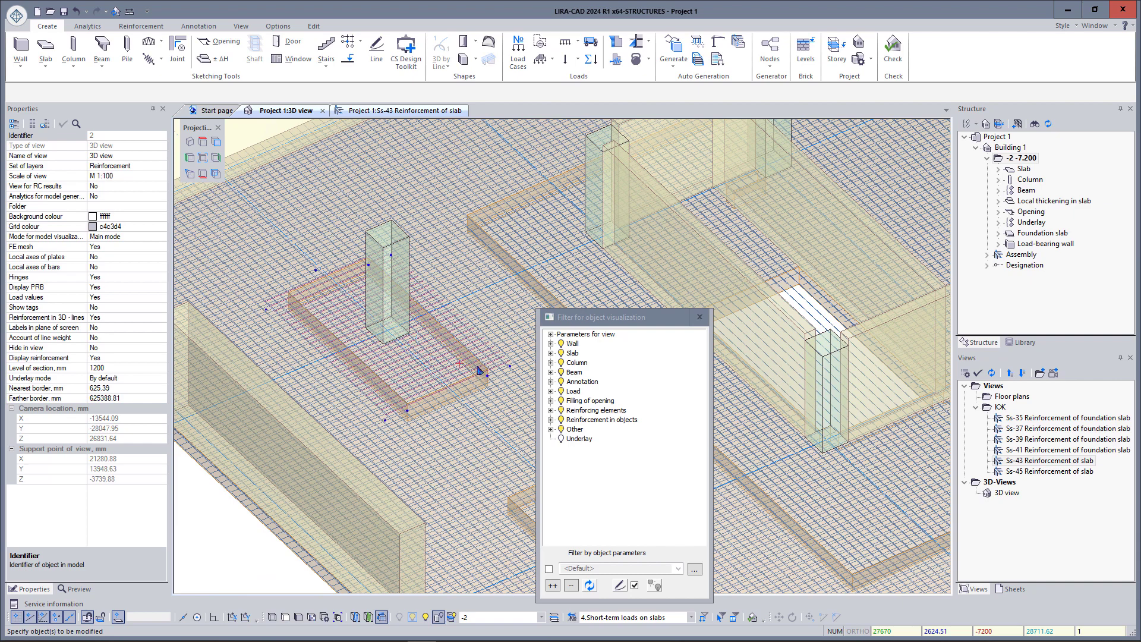
{"action": "left_click", "coordinate": [551, 335]}
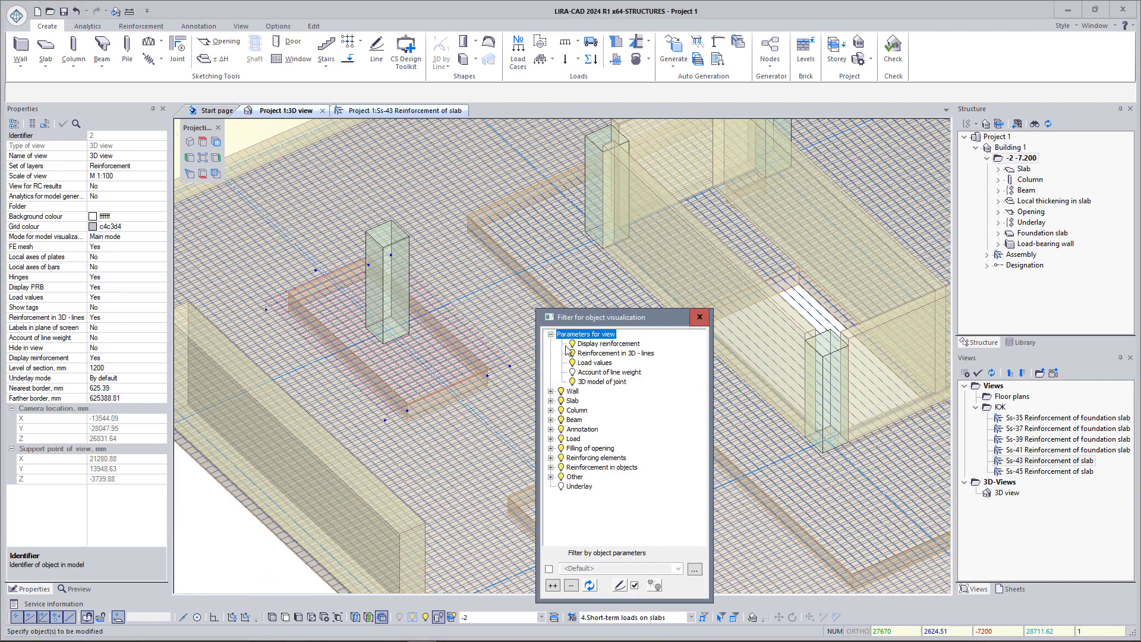
{"action": "left_click", "coordinate": [573, 354]}
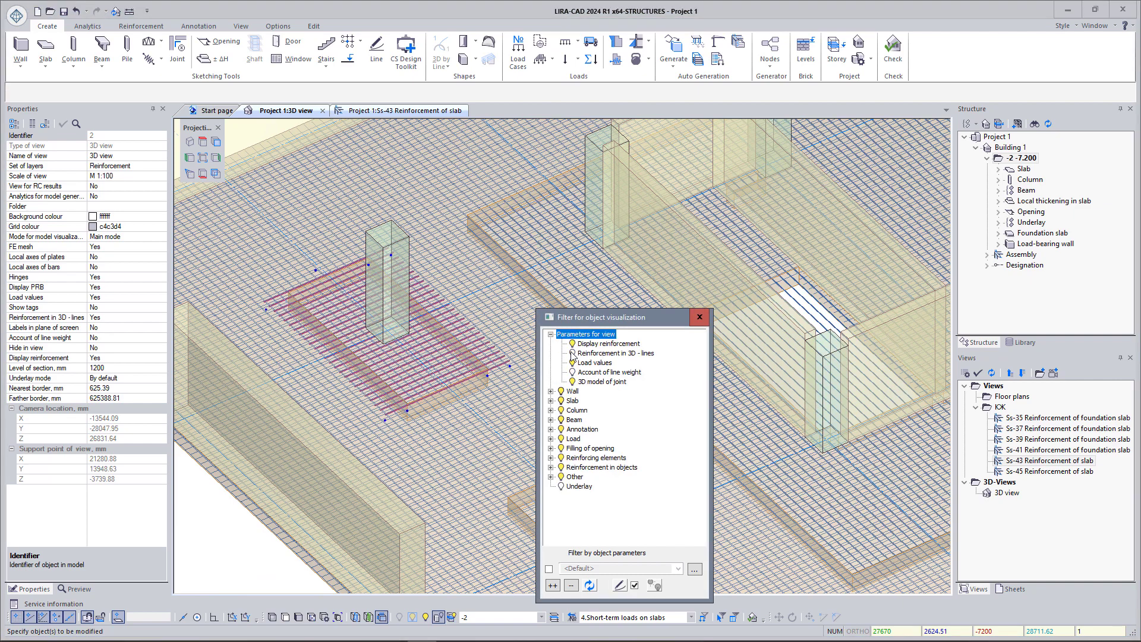
{"action": "left_click", "coordinate": [699, 321]}
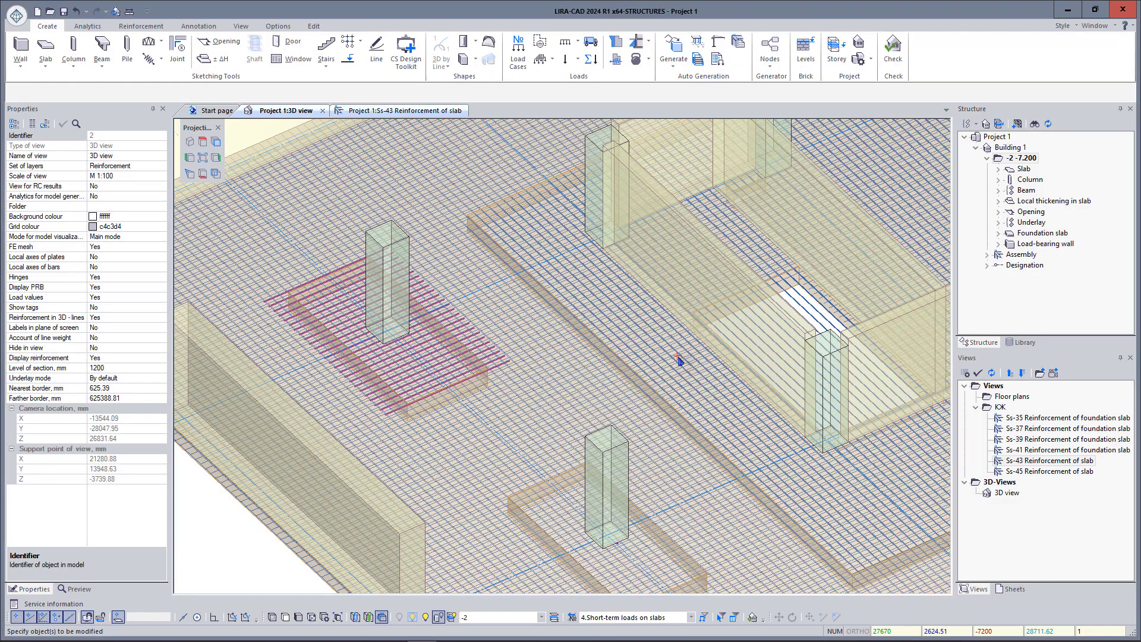
{"action": "scroll", "coordinate": [679, 361], "scroll_direction": "down", "scroll_amount": 10}
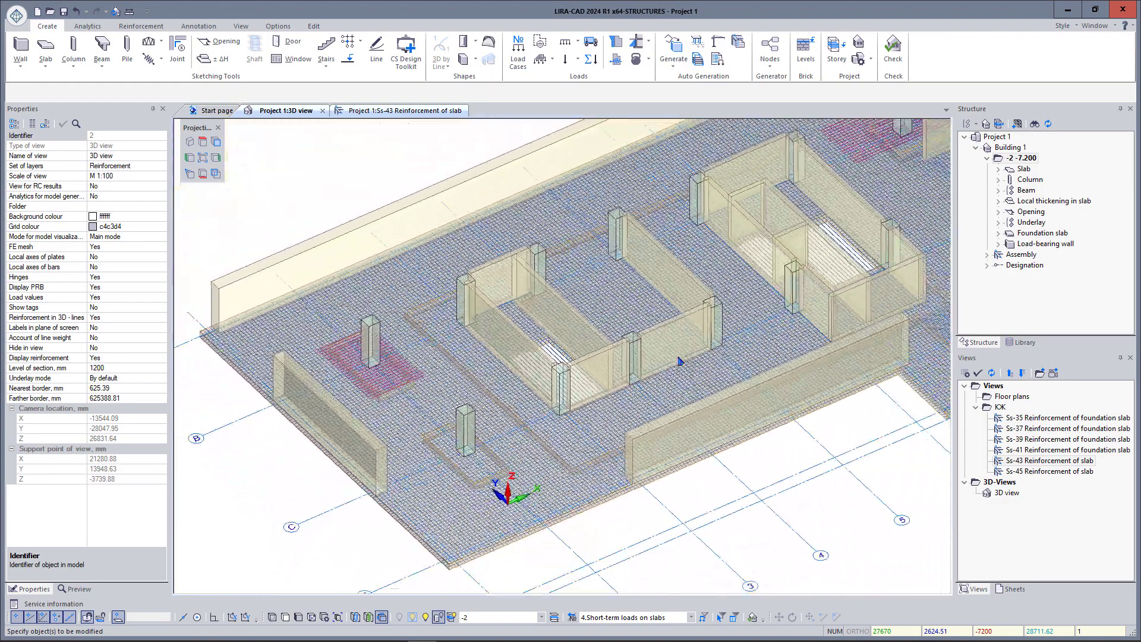
{"action": "scroll", "coordinate": [679, 360], "scroll_direction": "down", "scroll_amount": 2}
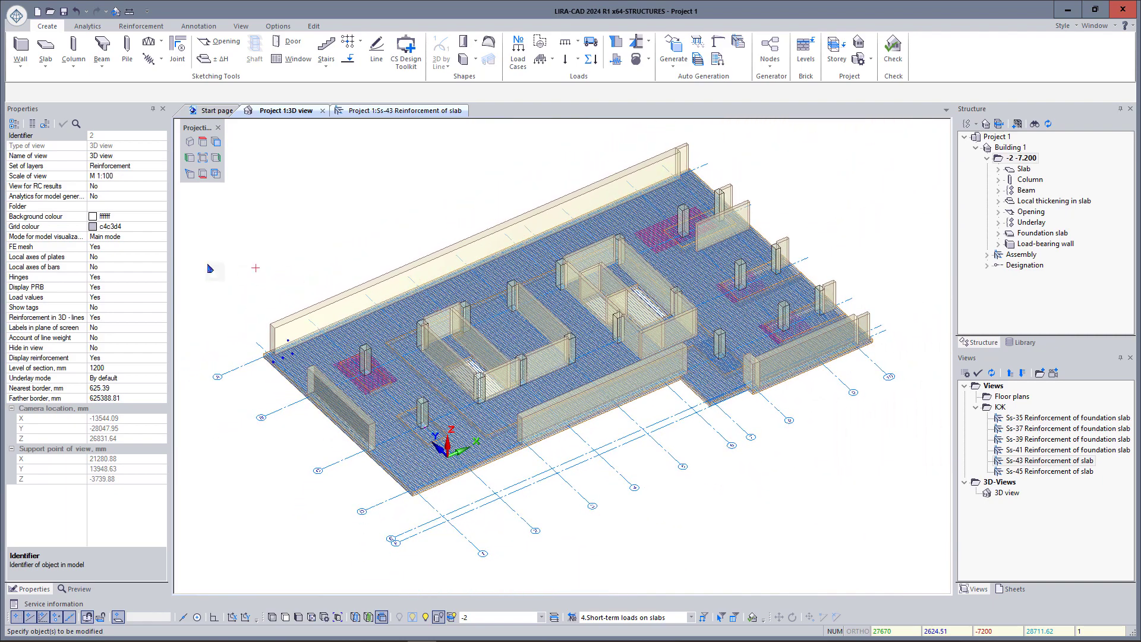
Generate the meshed model of the building and open it in LIRA-FEM
{"action": "left_click", "coordinate": [83, 22]}
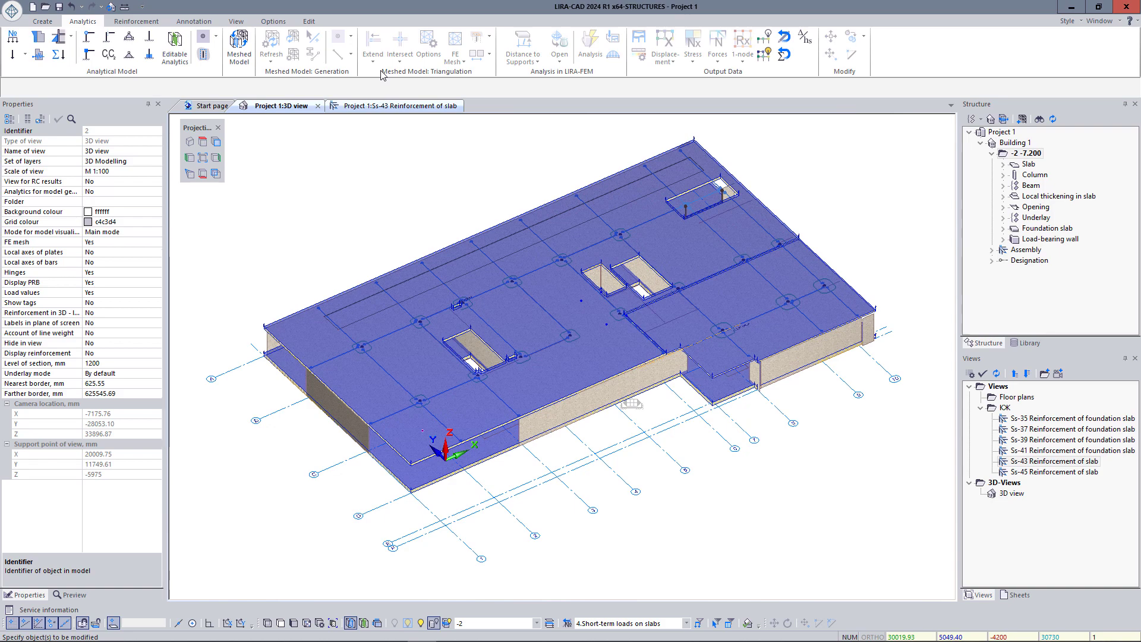
{"action": "left_click", "coordinate": [239, 46]}
{"action": "left_click", "coordinate": [468, 431]}
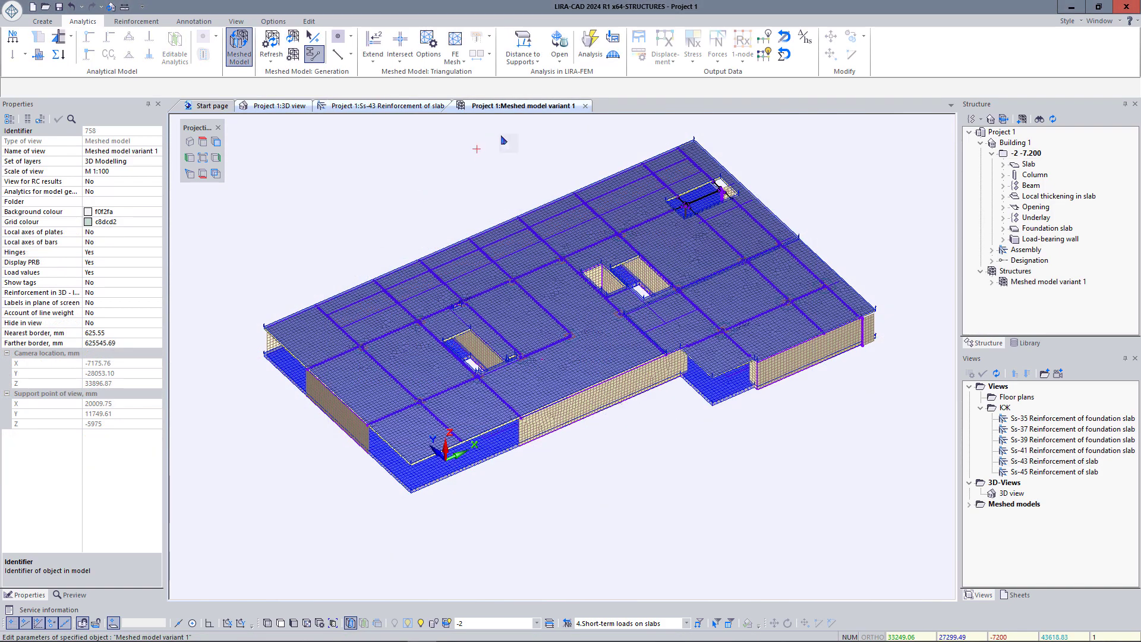
{"action": "left_click", "coordinate": [560, 43]}
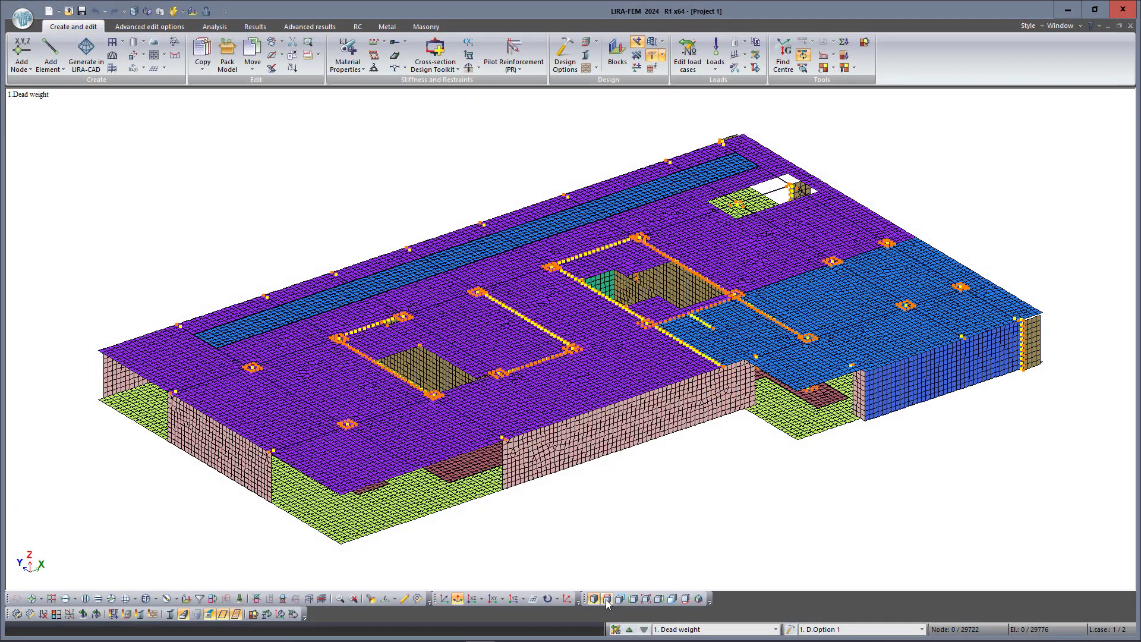
Isolate the foundation slab by selecting its horizontal elements in the front projection and fragmenting the model, and show it in isometric view
{"action": "left_click", "coordinate": [673, 598]}
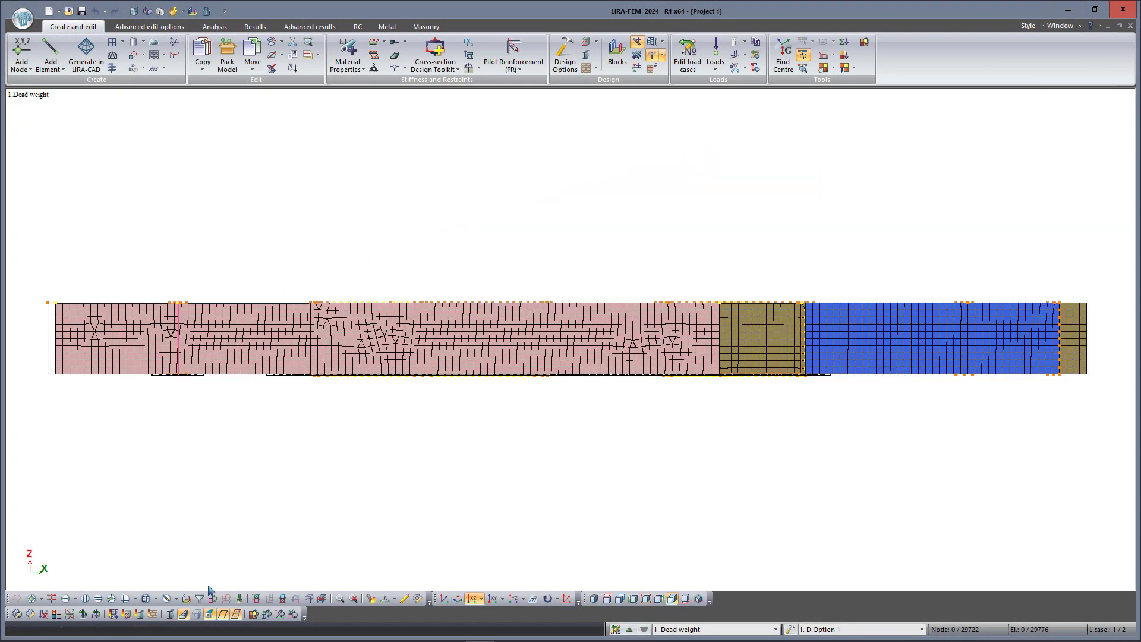
{"action": "left_click", "coordinate": [64, 599]}
{"action": "left_click_drag", "start_coordinate": [38, 370], "coordinate": [1124, 400]}
{"action": "right_click", "coordinate": [683, 504]}
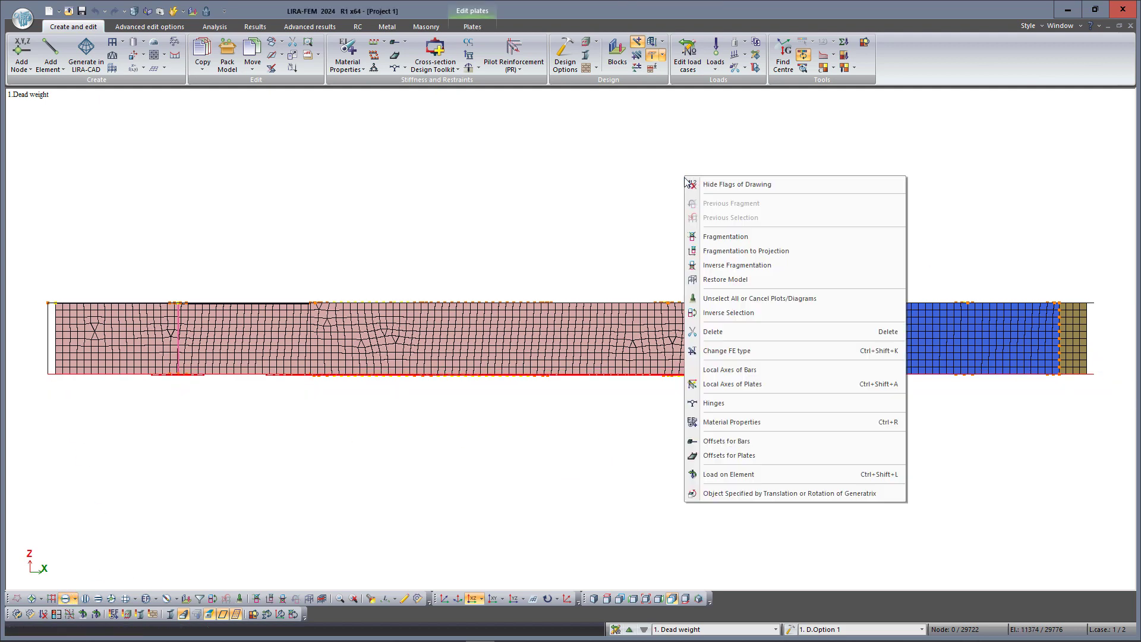
{"action": "left_click", "coordinate": [731, 235]}
{"action": "left_click", "coordinate": [593, 598]}
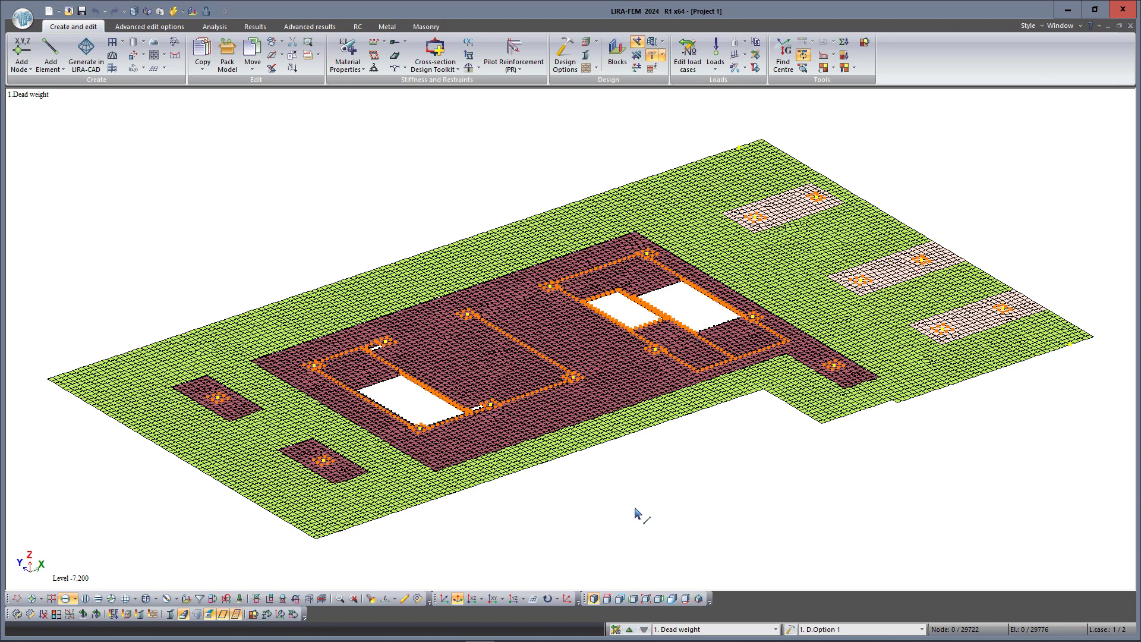
Display the mosaic plot of pilot reinforcement in plates for the foundation slab
{"action": "left_click", "coordinate": [150, 27]}
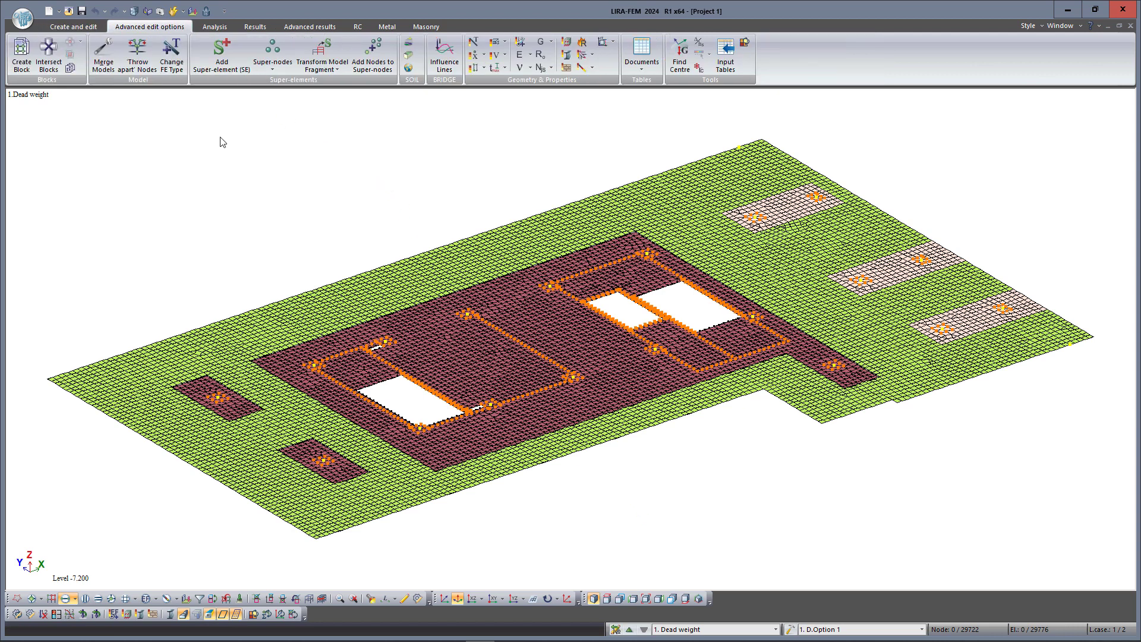
{"action": "left_click", "coordinate": [593, 56]}
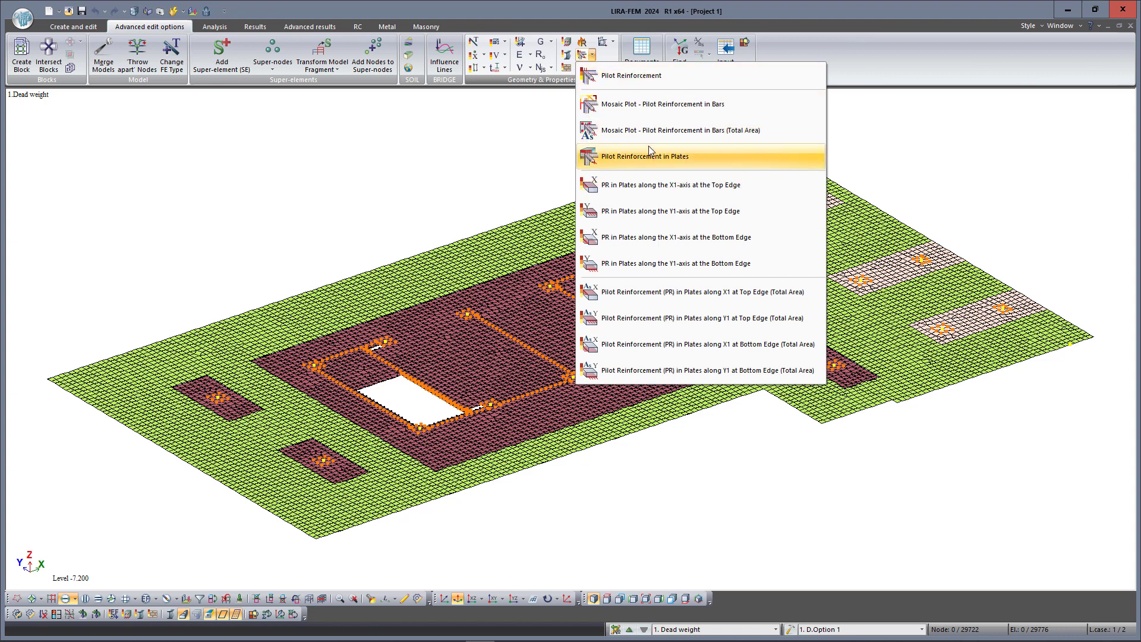
{"action": "left_click", "coordinate": [585, 157]}
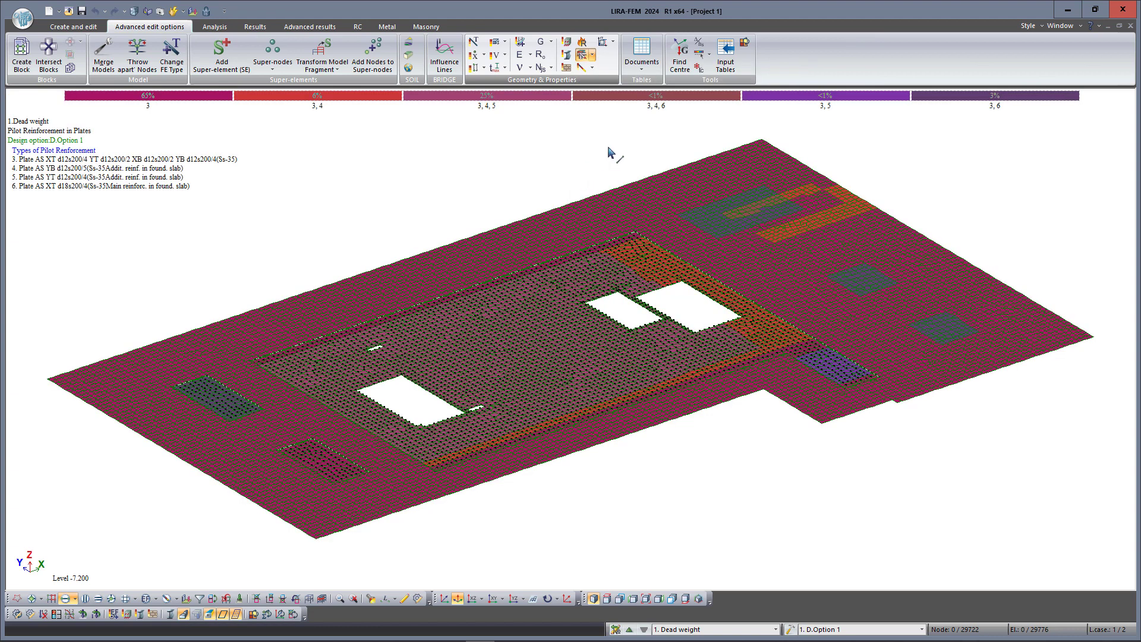
Review the slab's pilot reinforcement mosaics along X1 and Y1 at the top edge, and along X1 and Y1 at the bottom edge
{"action": "left_click", "coordinate": [593, 57]}
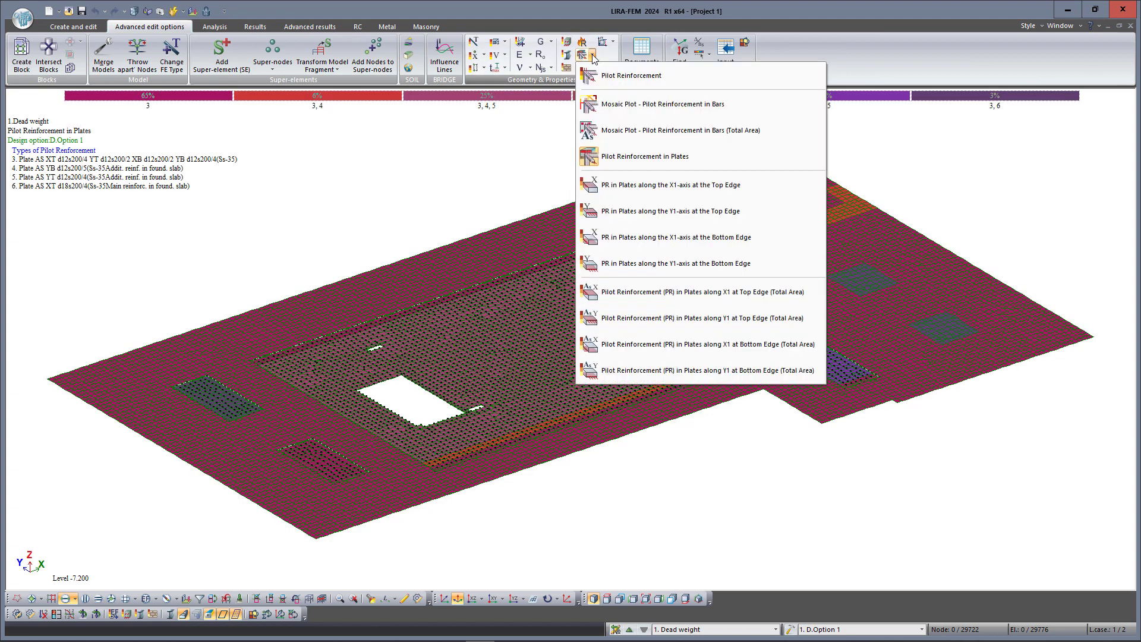
{"action": "left_click", "coordinate": [719, 187]}
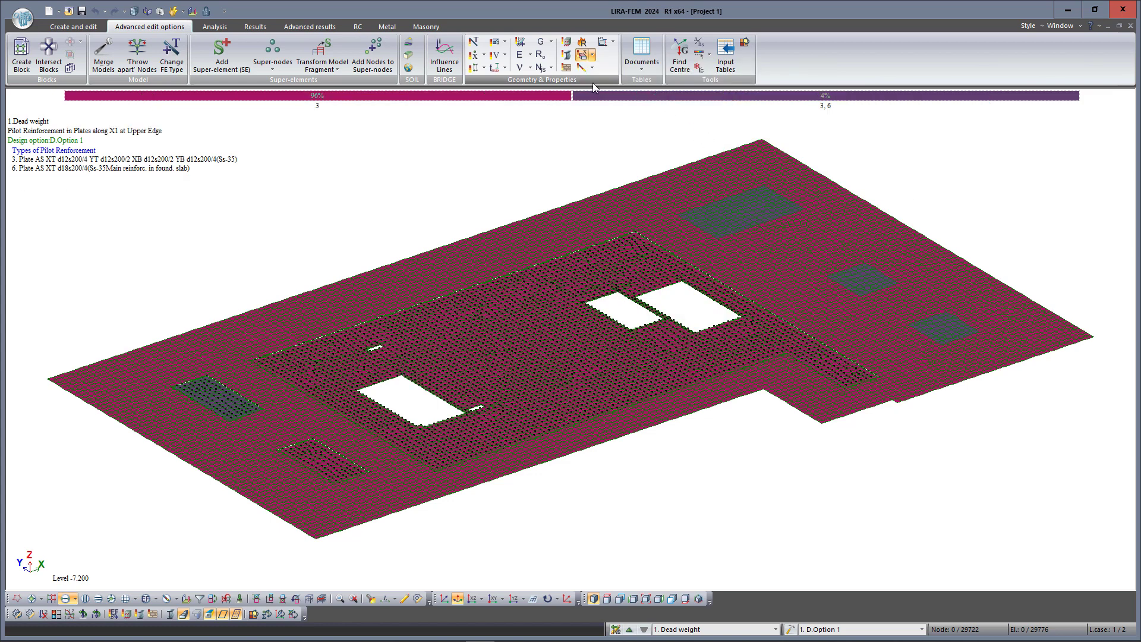
{"action": "left_click", "coordinate": [593, 56]}
{"action": "left_click", "coordinate": [666, 215]}
{"action": "left_click", "coordinate": [593, 55]}
{"action": "left_click", "coordinate": [653, 238]}
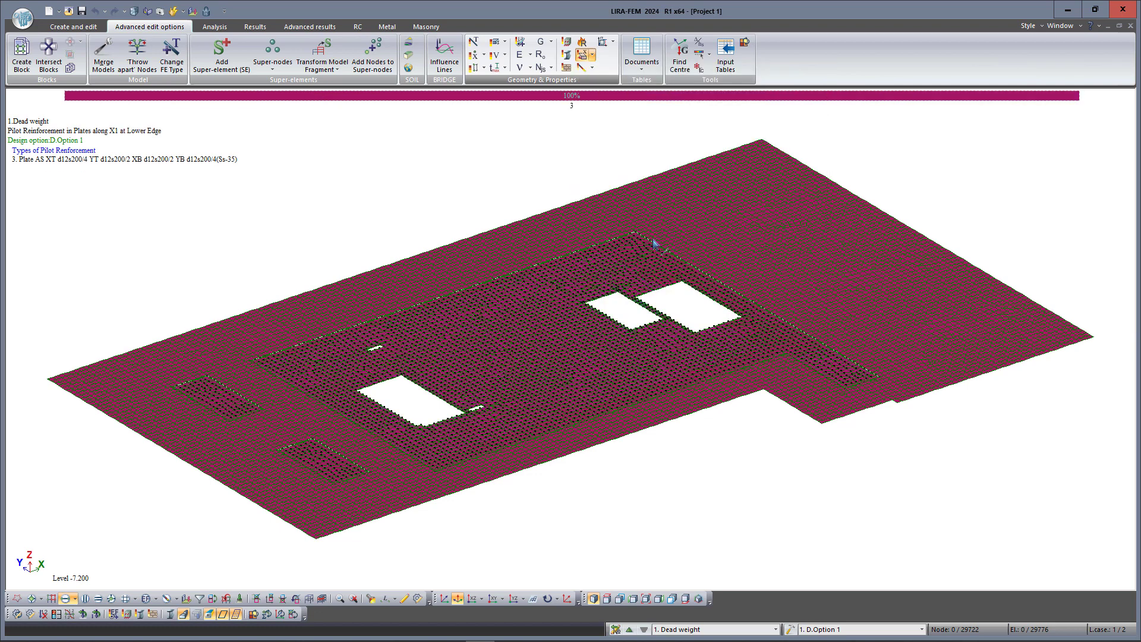
{"action": "left_click", "coordinate": [592, 56]}
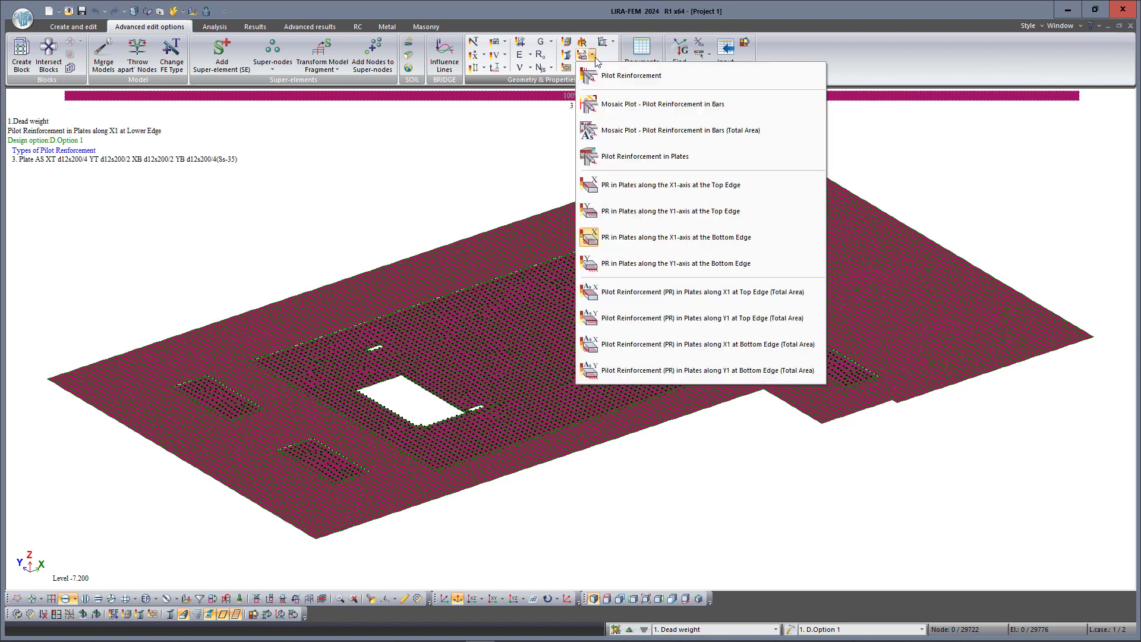
{"action": "left_click", "coordinate": [677, 266]}
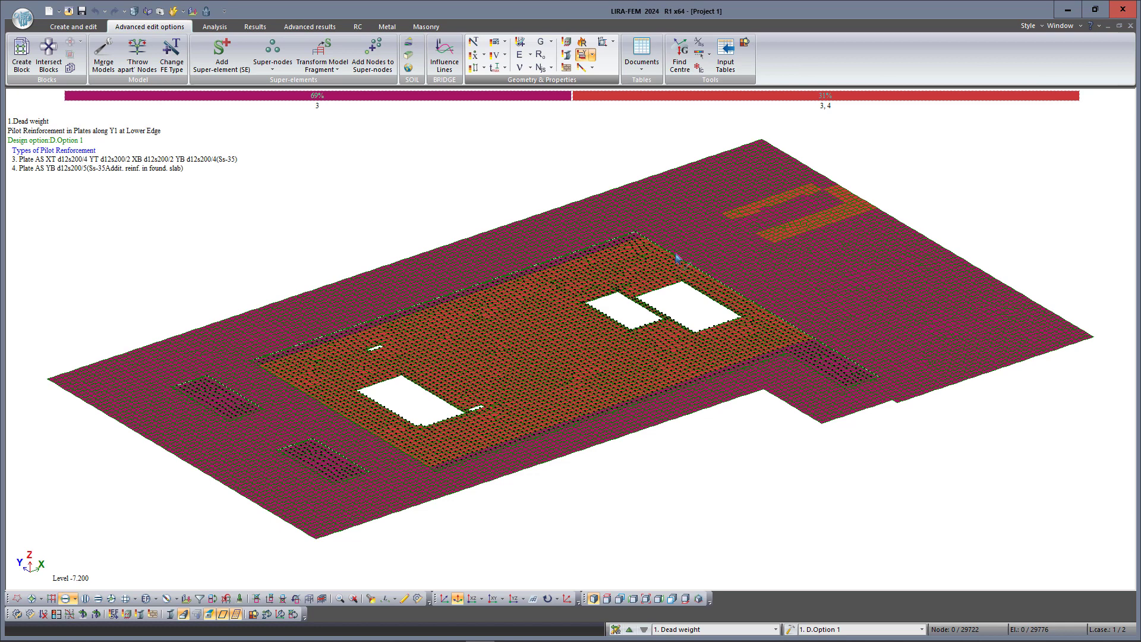